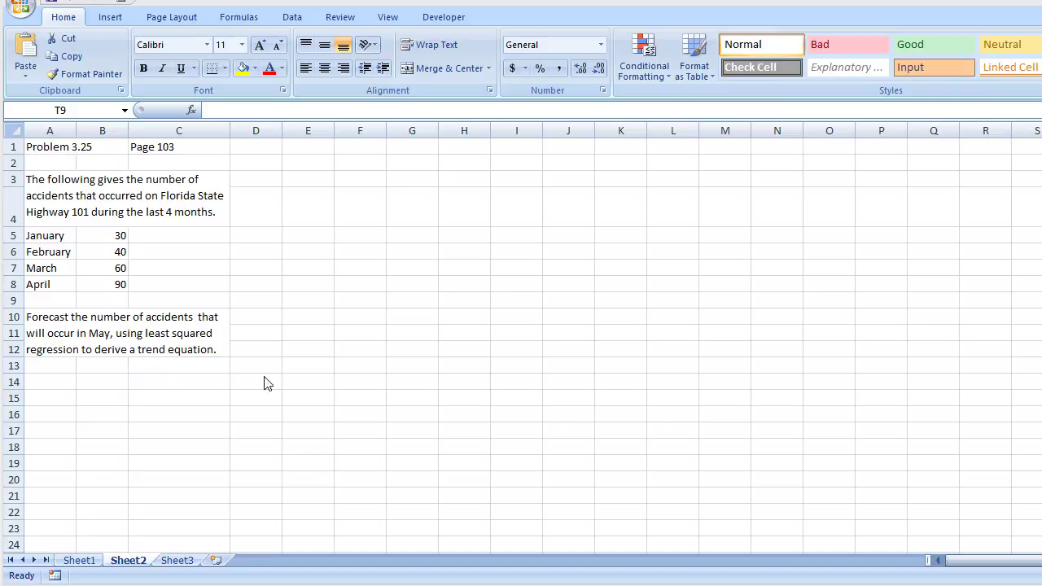
- Chart A5:B8 as a markers-only scatter using Layout 2 for a title and data labels
{"action": "left_click", "coordinate": [50, 236]}
{"action": "left_click_drag", "start_coordinate": [72, 239], "coordinate": [95, 281]}
{"action": "left_click", "coordinate": [110, 17]}
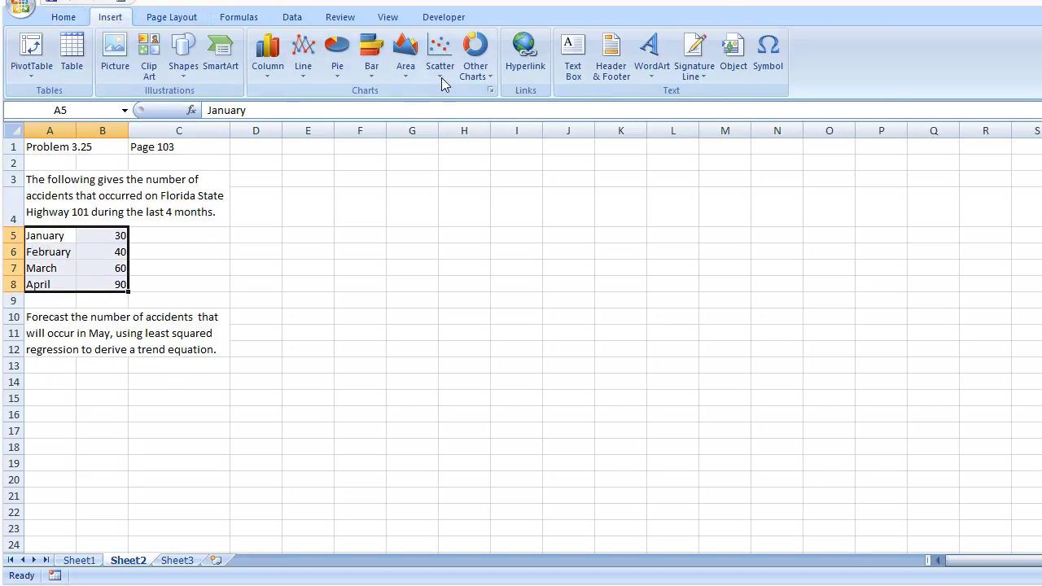
{"action": "left_click", "coordinate": [439, 51]}
{"action": "left_click", "coordinate": [449, 126]}
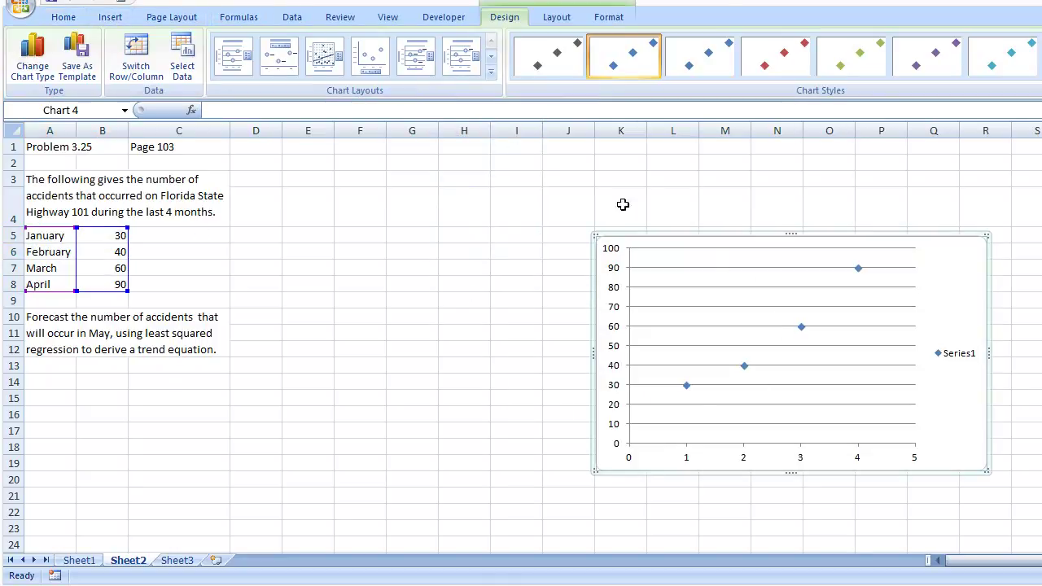
{"action": "left_click", "coordinate": [279, 55]}
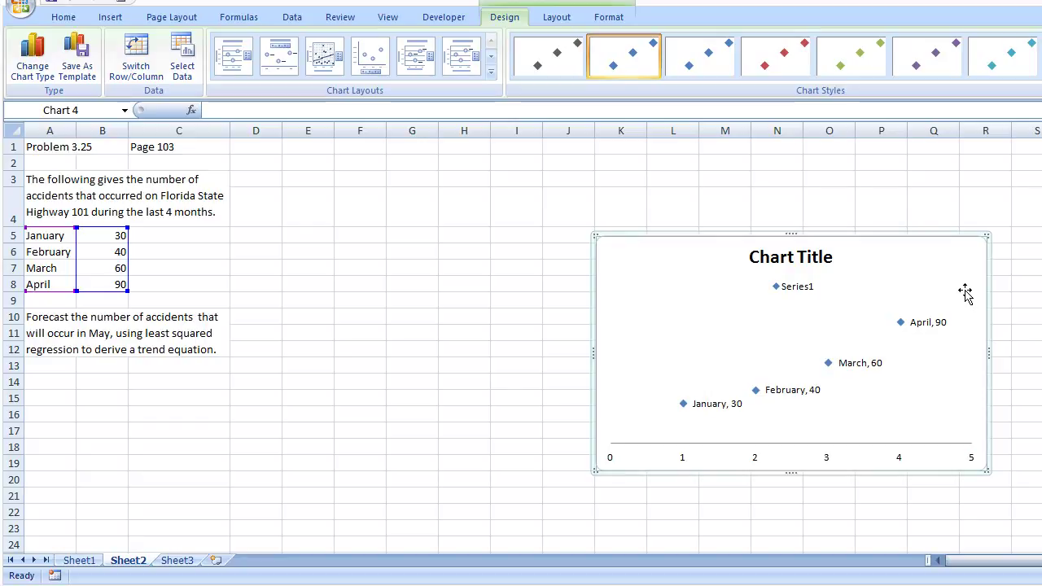
- Delete the chart and enter the equation 'y = m.x + c' in E2
{"action": "key", "text": "Delete"}
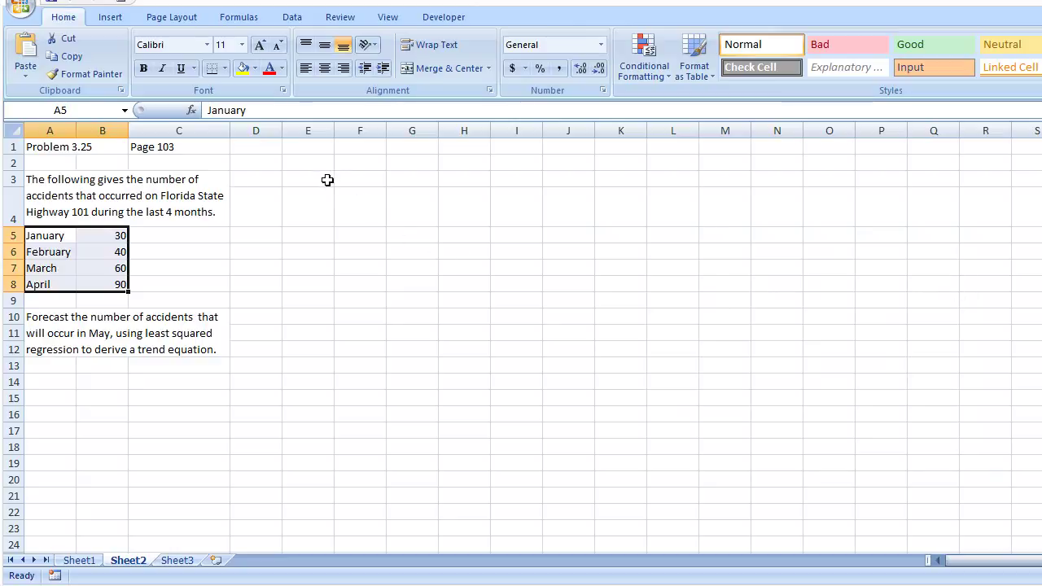
{"action": "left_click", "coordinate": [309, 161]}
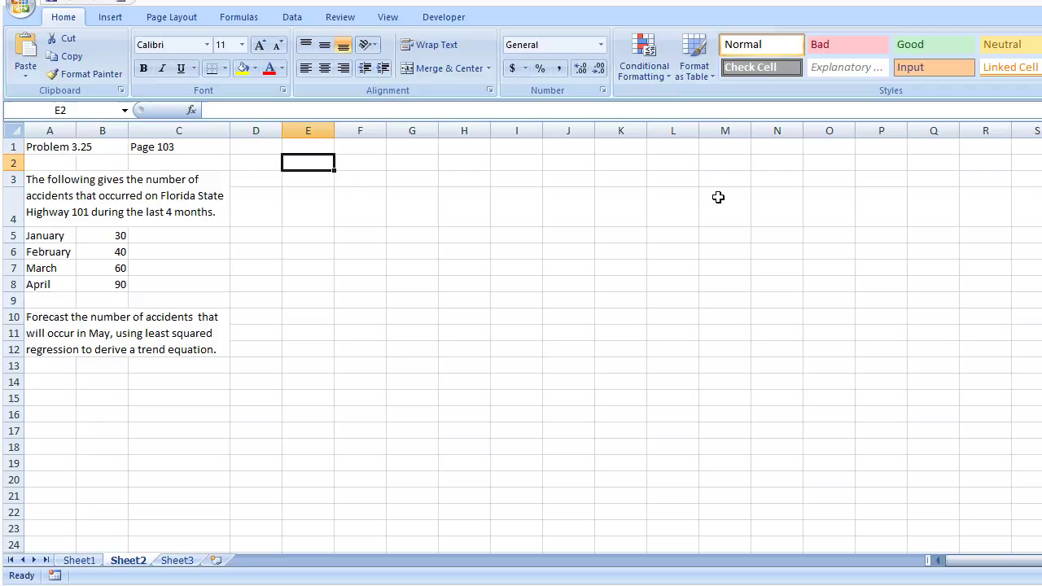
{"action": "type", "text": "y ="}
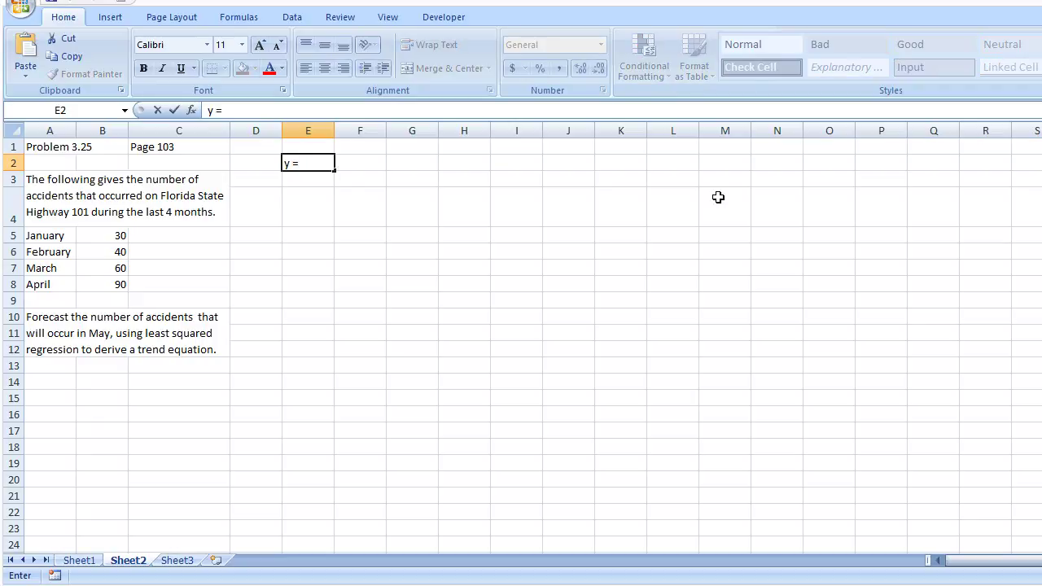
{"action": "type", "text": " m.x + c"}
{"action": "key", "text": "Return"}
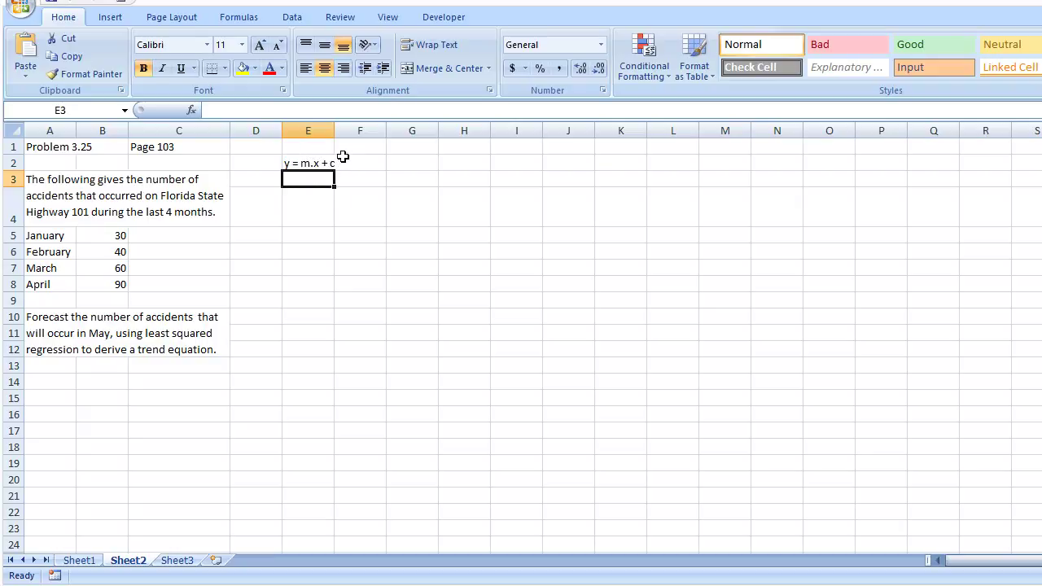
{"action": "left_click", "coordinate": [441, 162]}
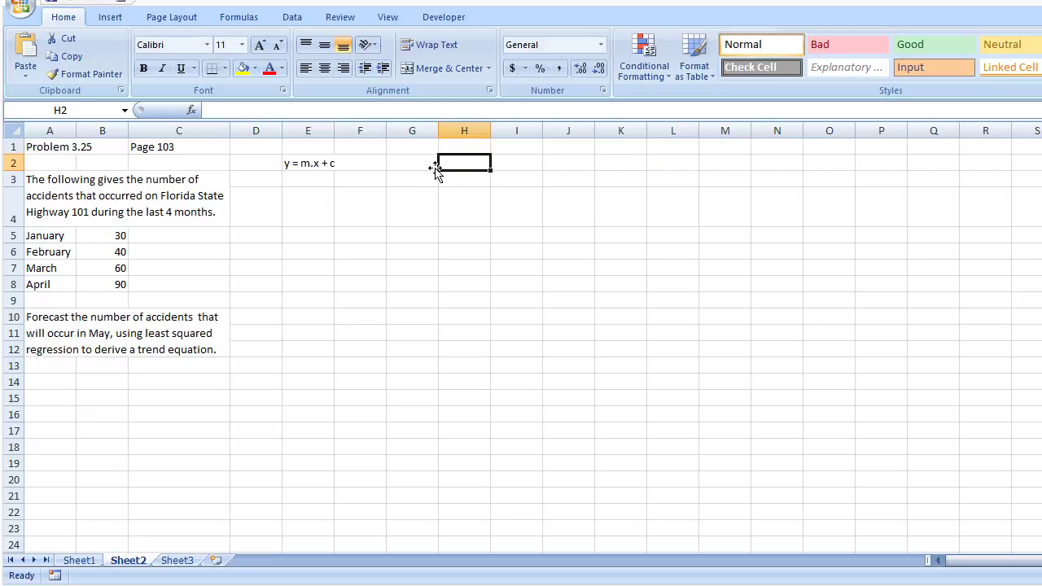
- Add column headings 'x' in E4 and 'y' in F4
{"action": "left_click", "coordinate": [303, 220]}
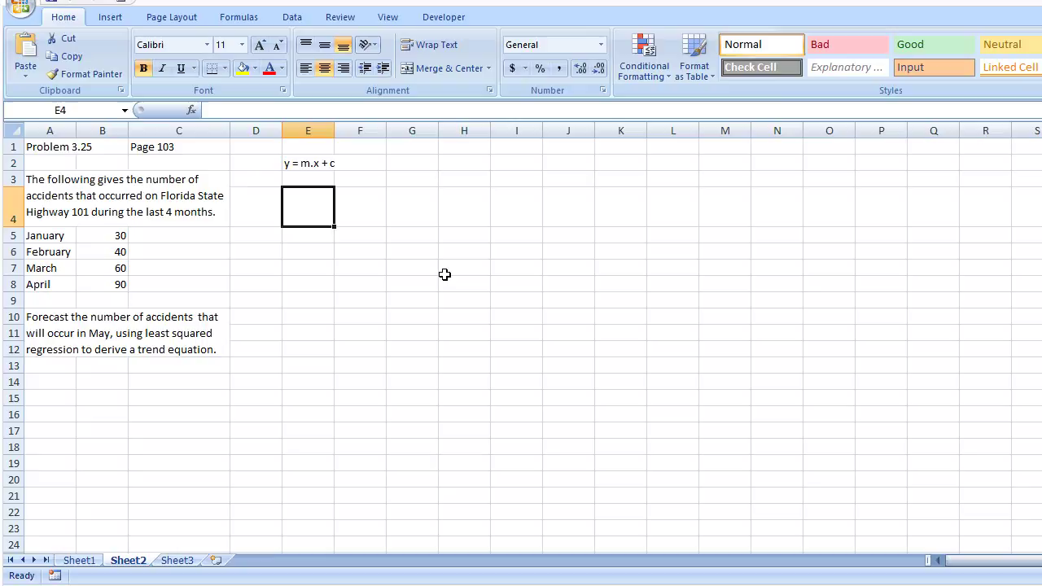
{"action": "type", "text": "x"}
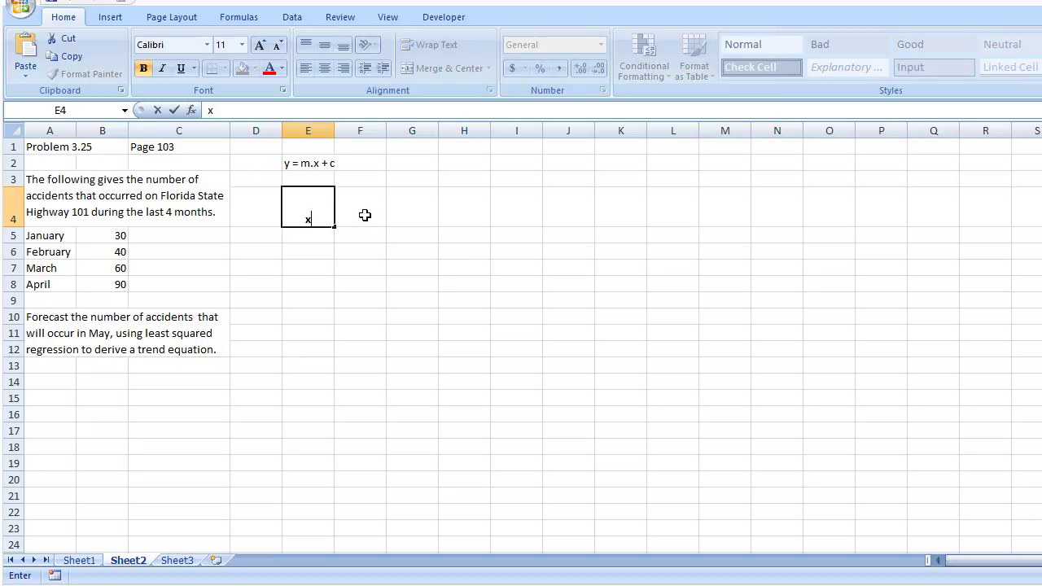
{"action": "left_click", "coordinate": [362, 210]}
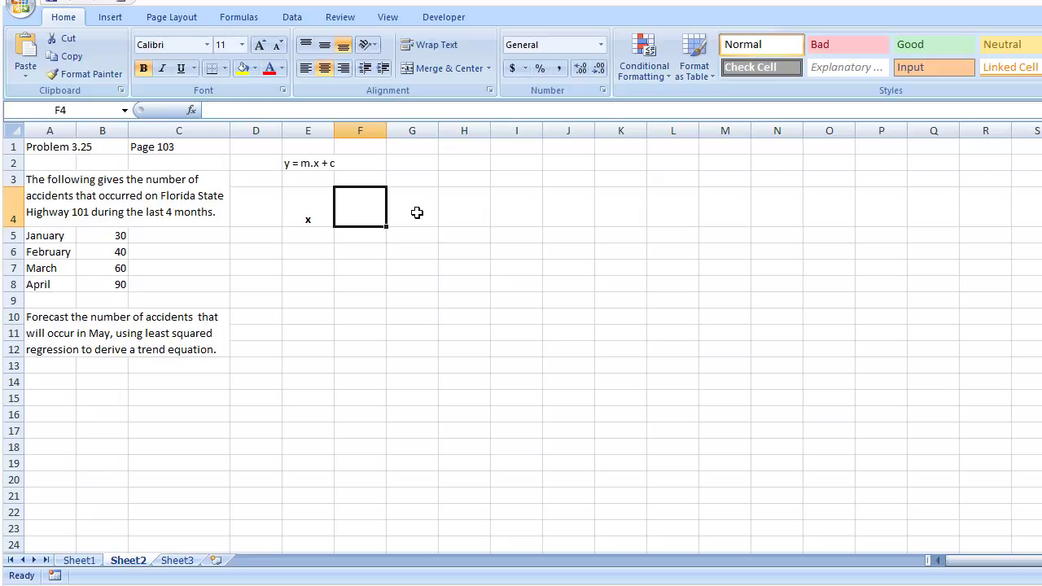
{"action": "type", "text": "y"}
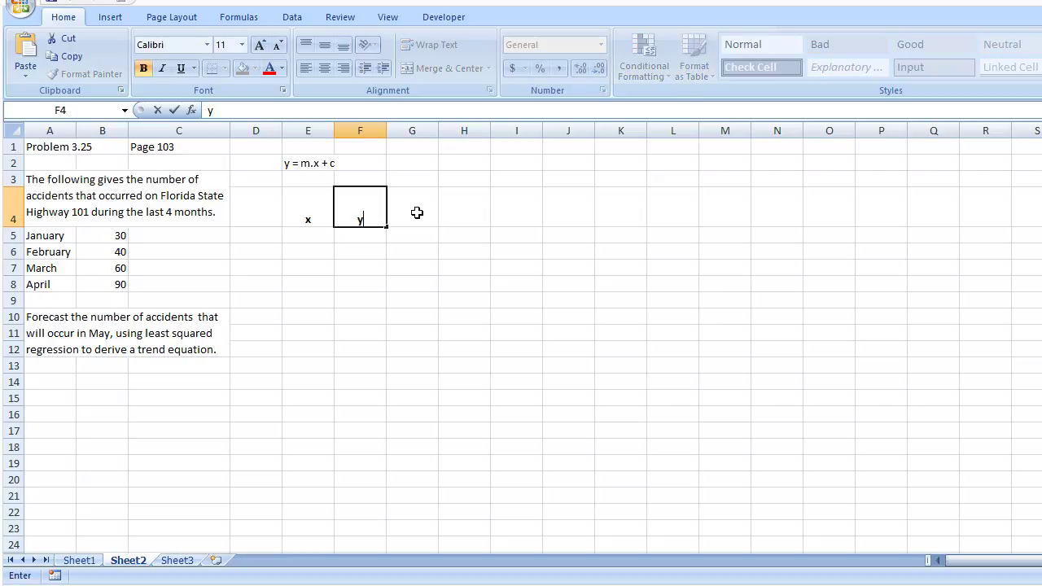
{"action": "left_click", "coordinate": [417, 213]}
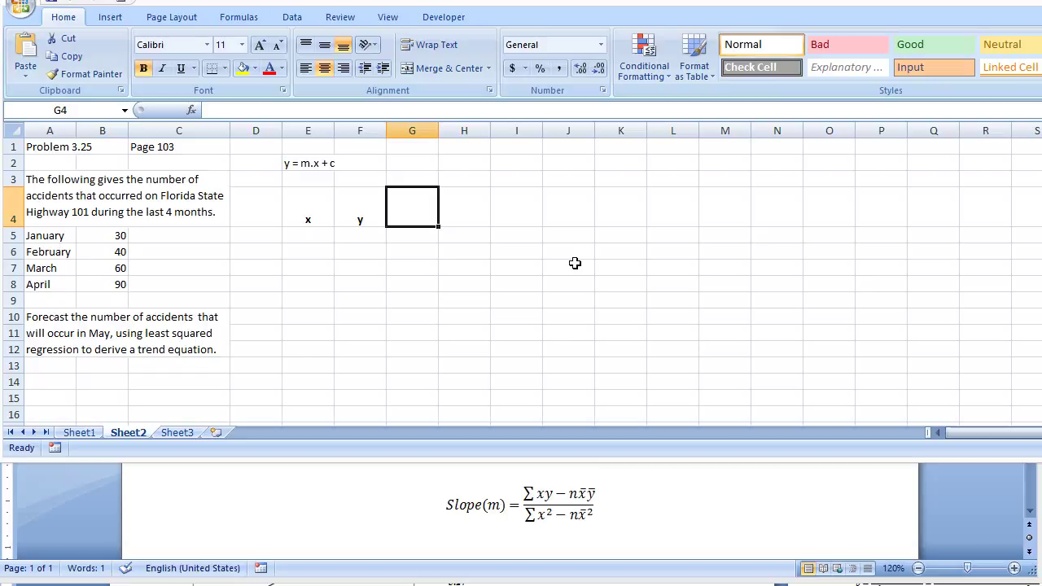
- Add headings 'x.y' in G4 and 'x^2' in H4
{"action": "type", "text": "x.y"}
{"action": "key", "text": "Tab"}
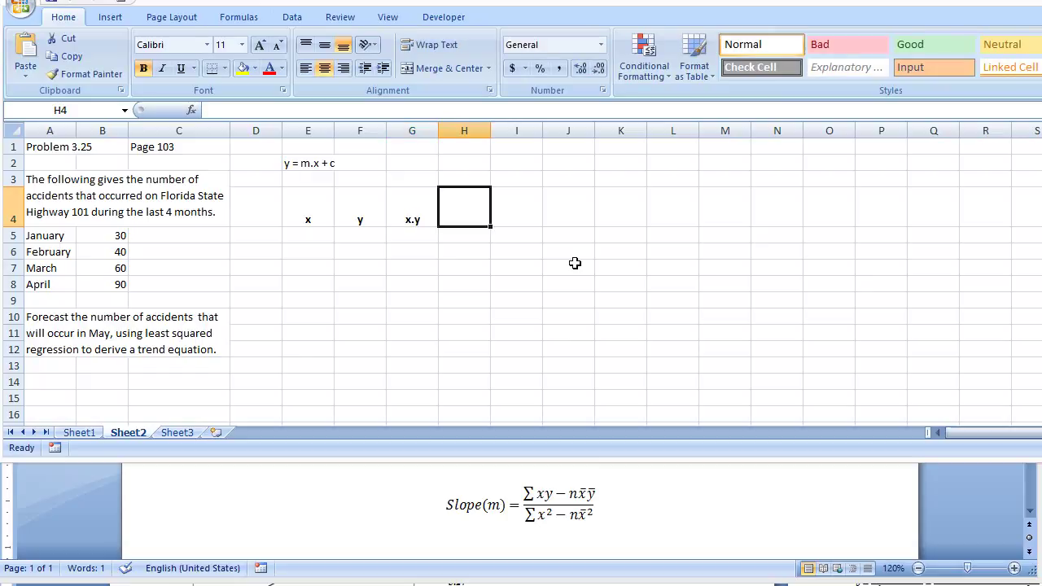
{"action": "type", "text": "x"}
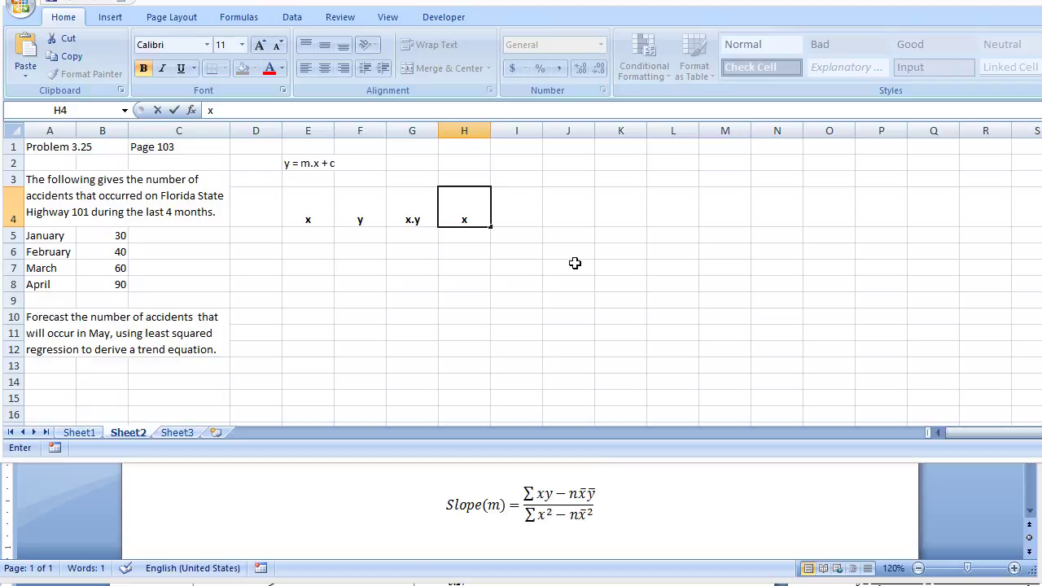
{"action": "type", "text": "^2"}
{"action": "key", "text": "Return"}
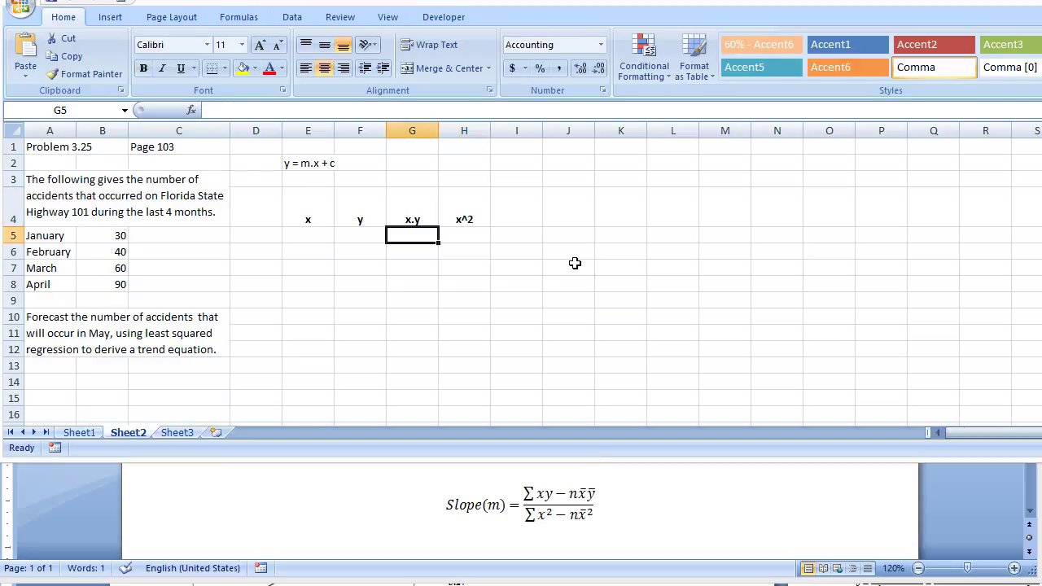
- Fill the x column E5:E8 with 1, 2, 3, 4
{"action": "key", "text": "Left"}
{"action": "key", "text": "Left"}
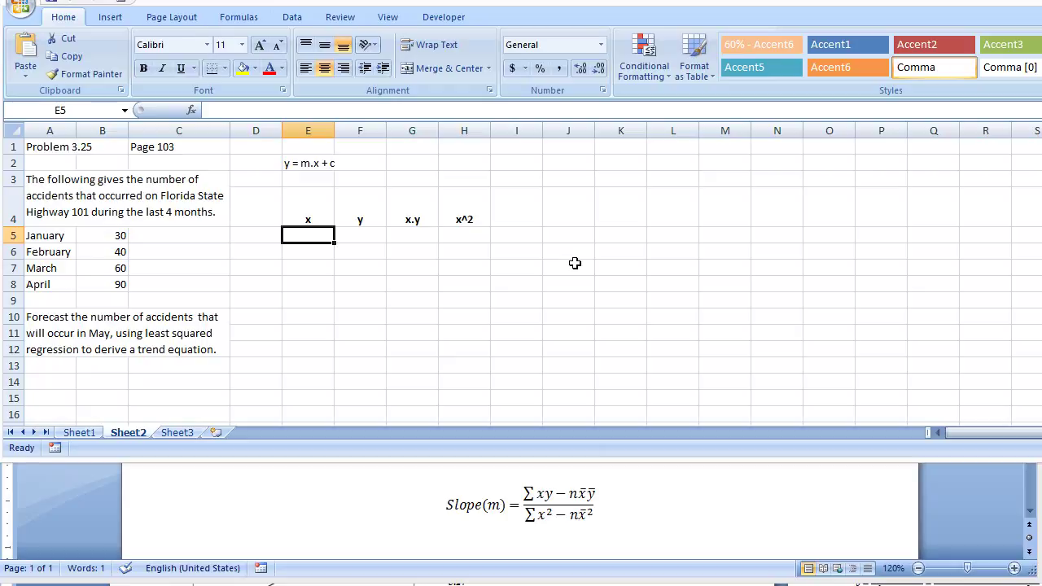
{"action": "type", "text": "1"}
{"action": "key", "text": "Return"}
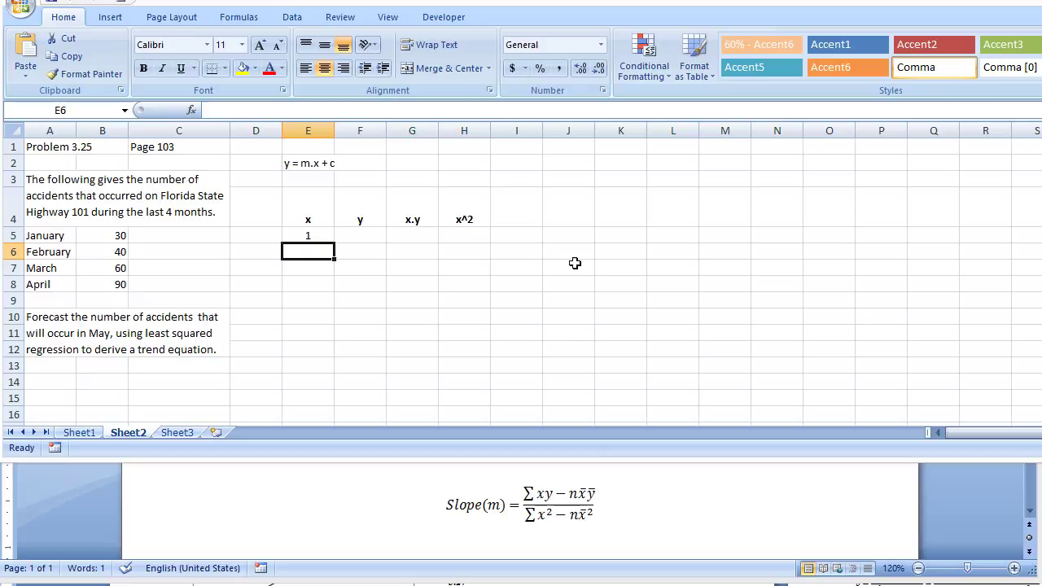
{"action": "type", "text": "2"}
{"action": "key", "text": "Return"}
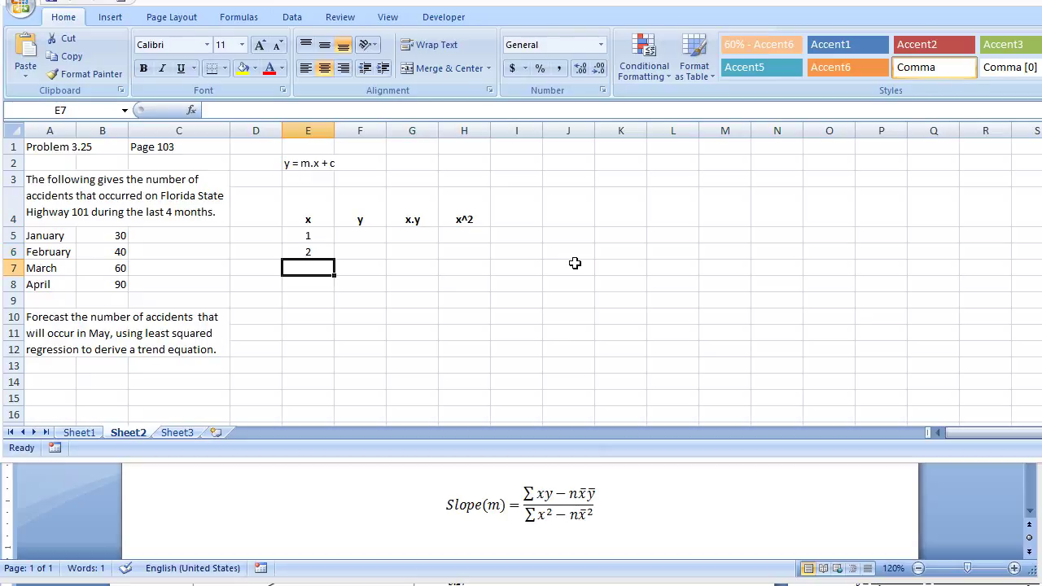
{"action": "type", "text": "3"}
{"action": "key", "text": "Return"}
{"action": "type", "text": "4"}
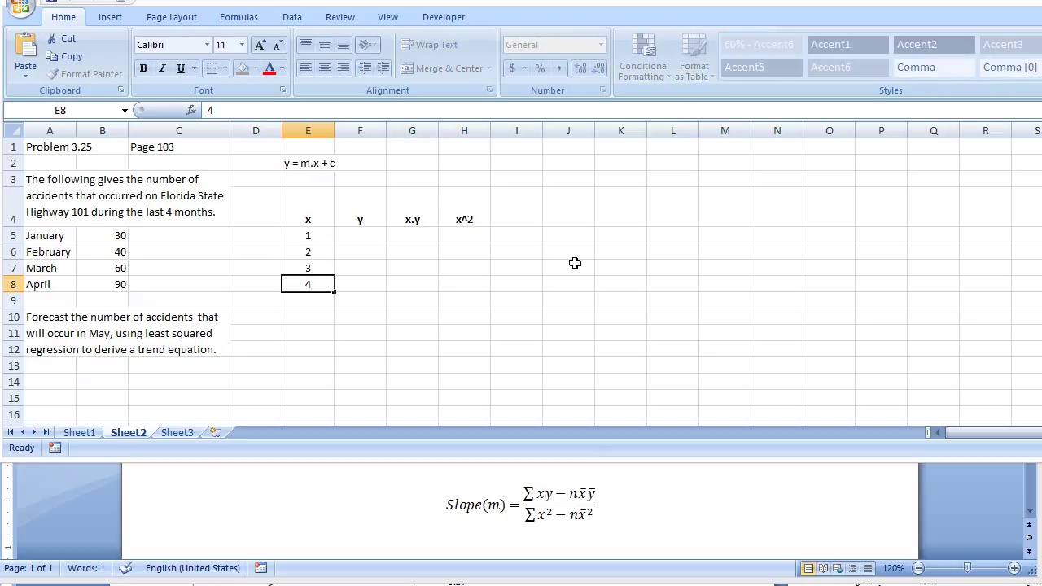
{"action": "key", "text": "Return"}
- Fill the y column F5:F8 with 30, 40, 60, 90
{"action": "key", "text": "Up"}
{"action": "key", "text": "Right"}
{"action": "key", "text": "Up"}
{"action": "key", "text": "Up"}
{"action": "key", "text": "Up"}
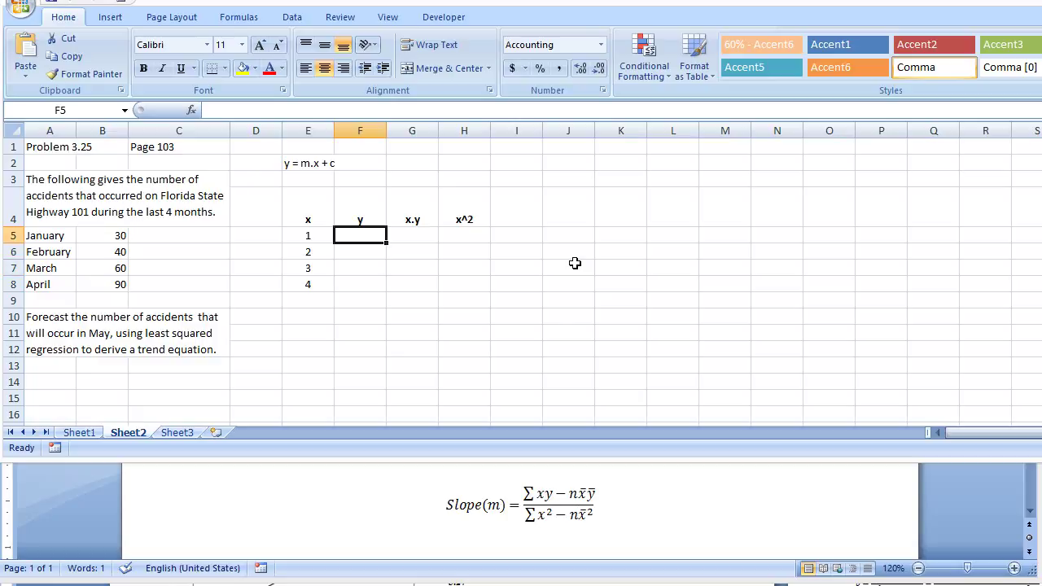
{"action": "type", "text": "30"}
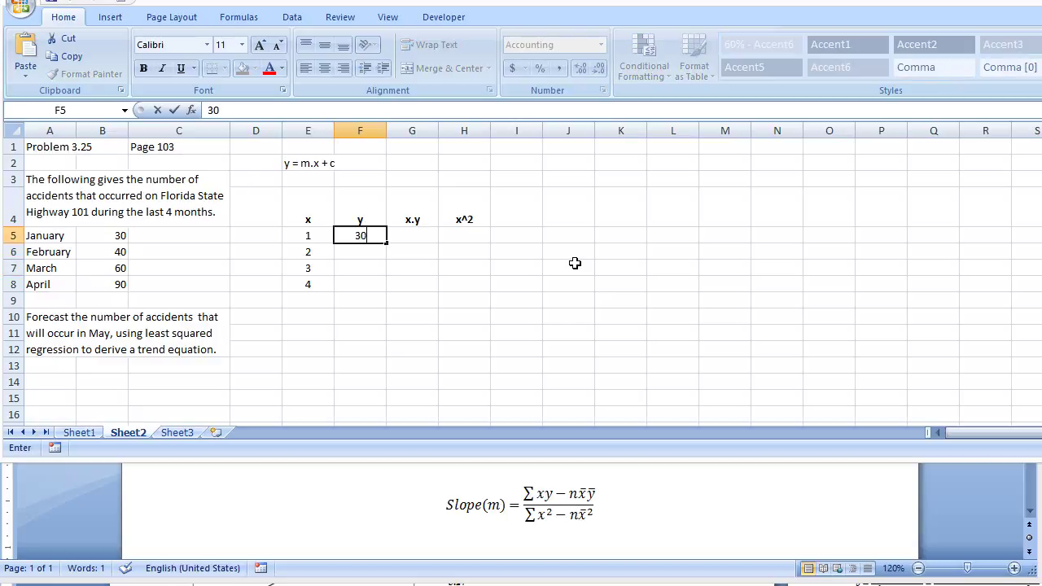
{"action": "key", "text": "Return"}
{"action": "type", "text": "40"}
{"action": "key", "text": "Return"}
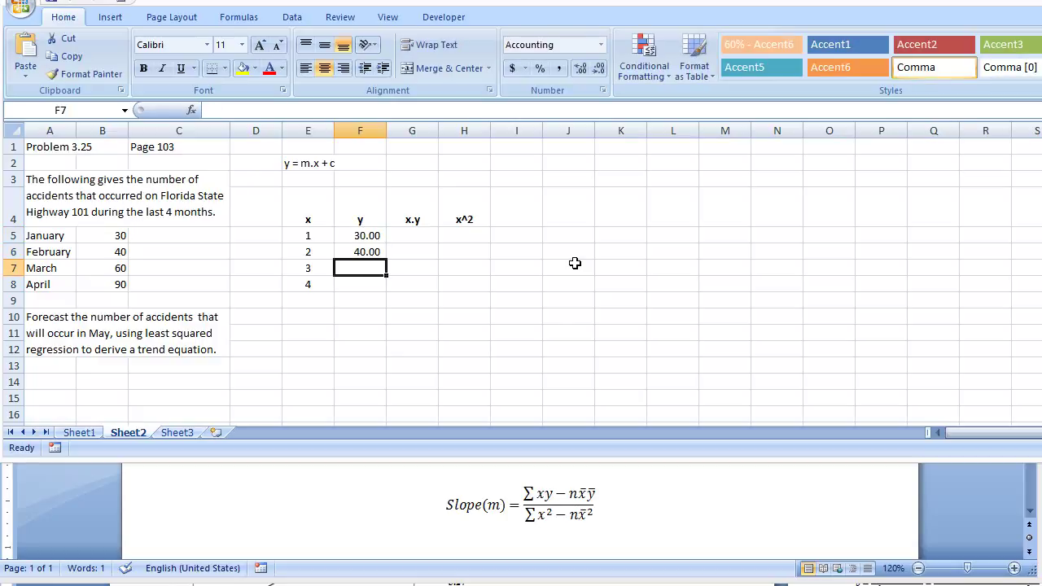
{"action": "type", "text": "60"}
{"action": "key", "text": "Return"}
{"action": "type", "text": "90"}
{"action": "key", "text": "Return"}
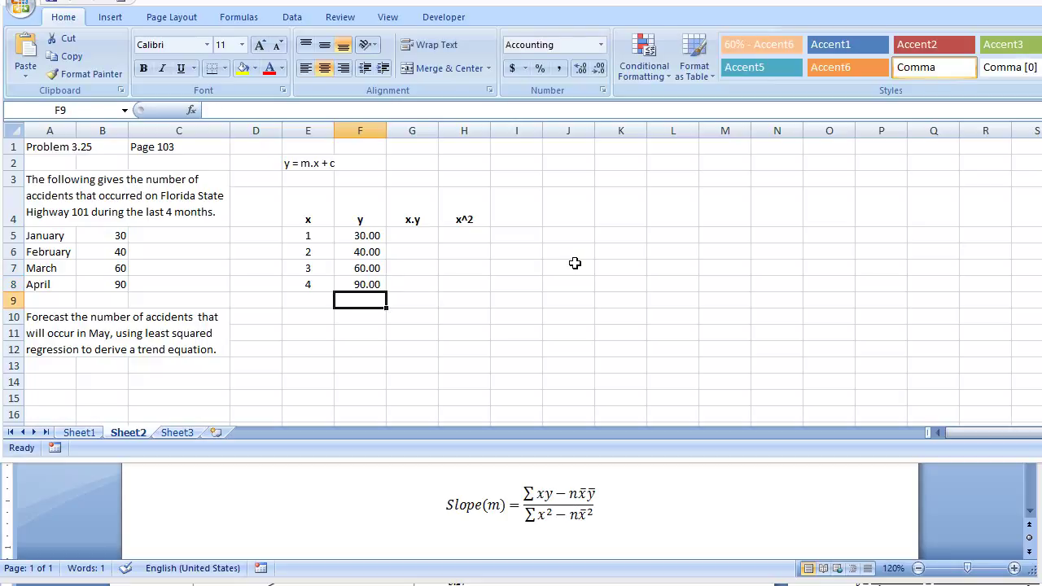
{"action": "key", "text": "Right"}
{"action": "key", "text": "Up"}
{"action": "key", "text": "Up"}
{"action": "key", "text": "Up"}
{"action": "key", "text": "Up"}
- Enter the x.y product formula =F5*E5 in G5 and fill it down to G8
{"action": "type", "text": "="}
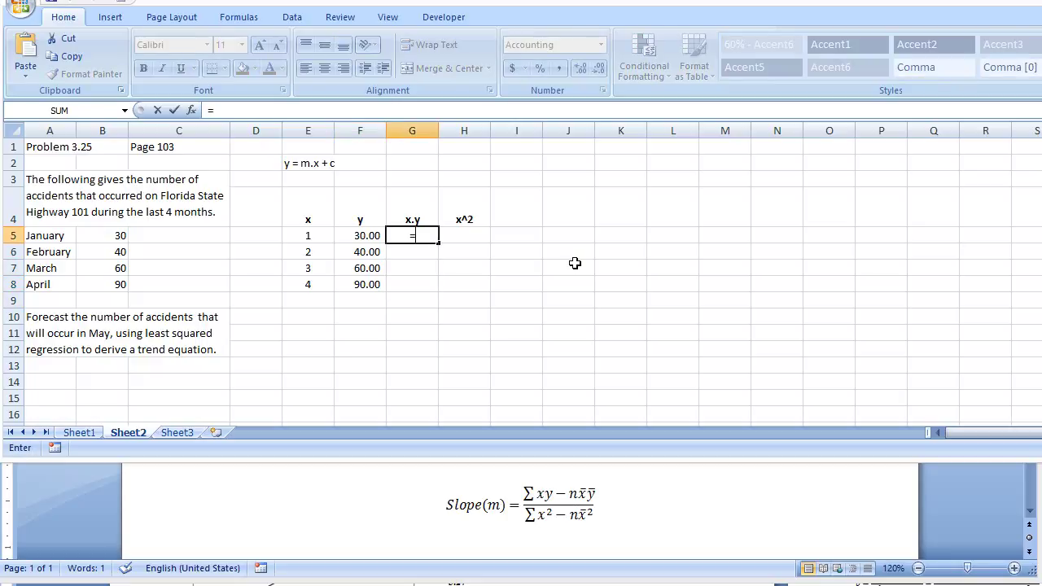
{"action": "key", "text": "Left"}
{"action": "type", "text": "*"}
{"action": "key", "text": "Left"}
{"action": "key", "text": "Left"}
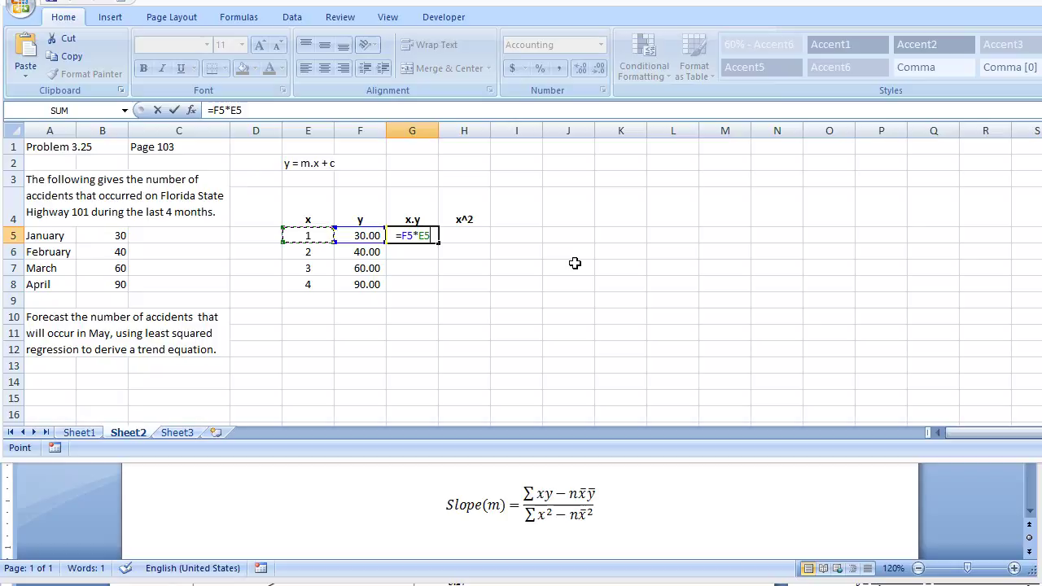
{"action": "key", "text": "Return"}
{"action": "left_click", "coordinate": [433, 237]}
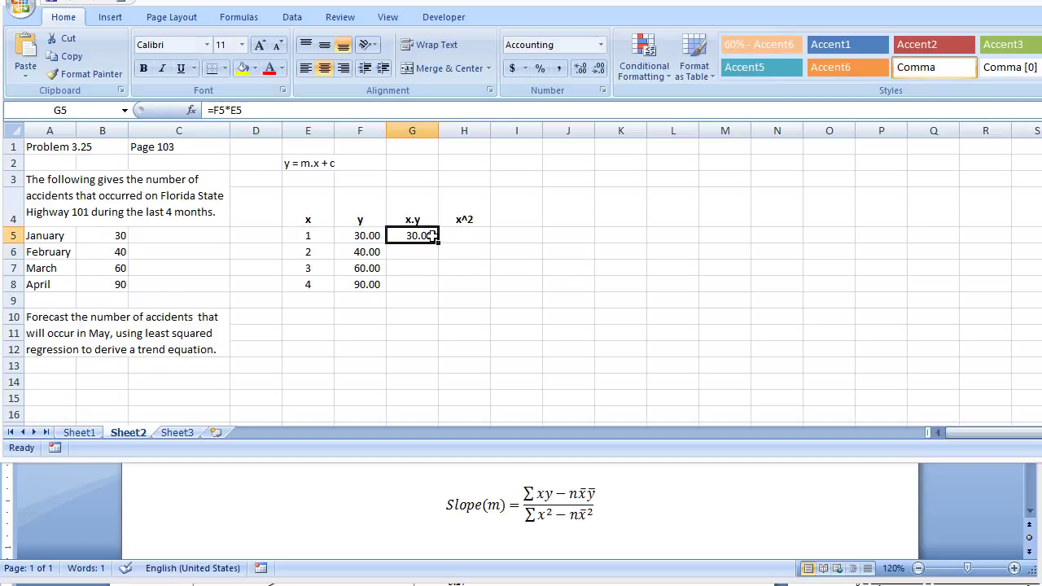
{"action": "left_click_drag", "start_coordinate": [438, 243], "coordinate": [429, 298]}
{"action": "left_click", "coordinate": [531, 266]}
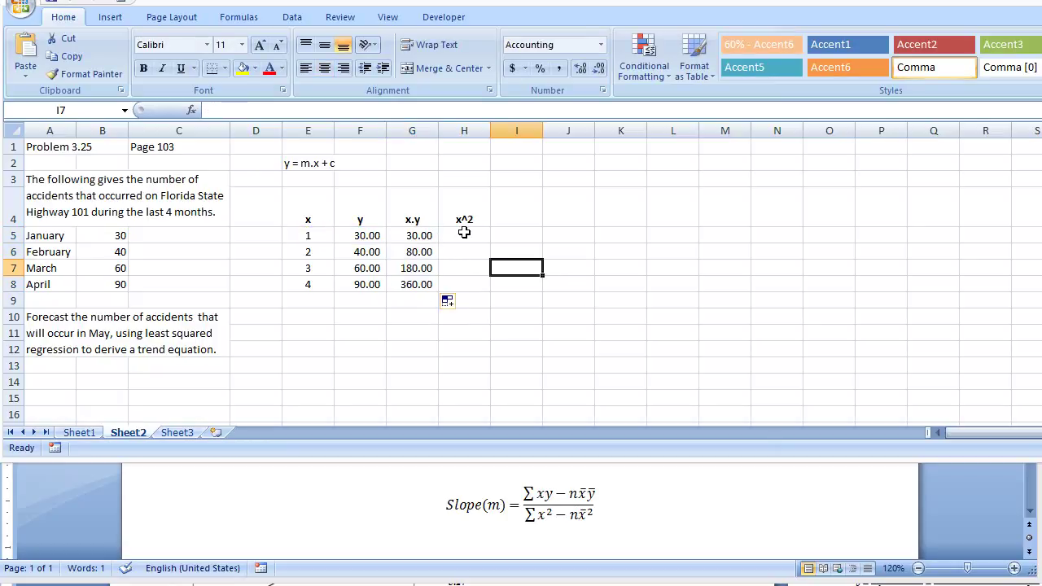
- Enter =E5^2 in H5 and fill it down to H8 for the x^2 values
{"action": "left_click", "coordinate": [465, 235]}
{"action": "type", "text": "="}
{"action": "key", "text": "Left"}
{"action": "key", "text": "Left"}
{"action": "key", "text": "Left"}
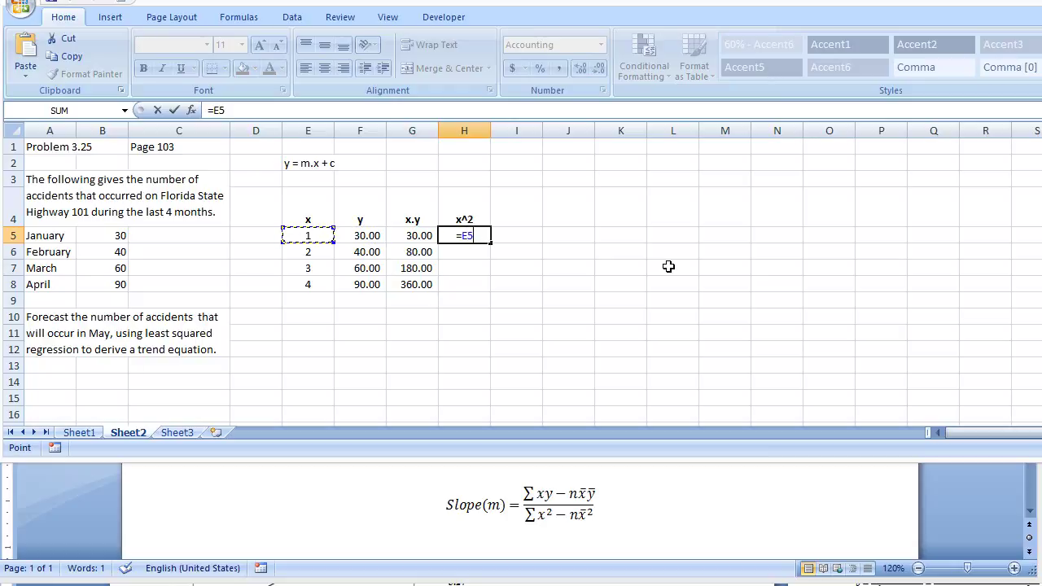
{"action": "type", "text": "^2"}
{"action": "key", "text": "Return"}
{"action": "left_click", "coordinate": [473, 236]}
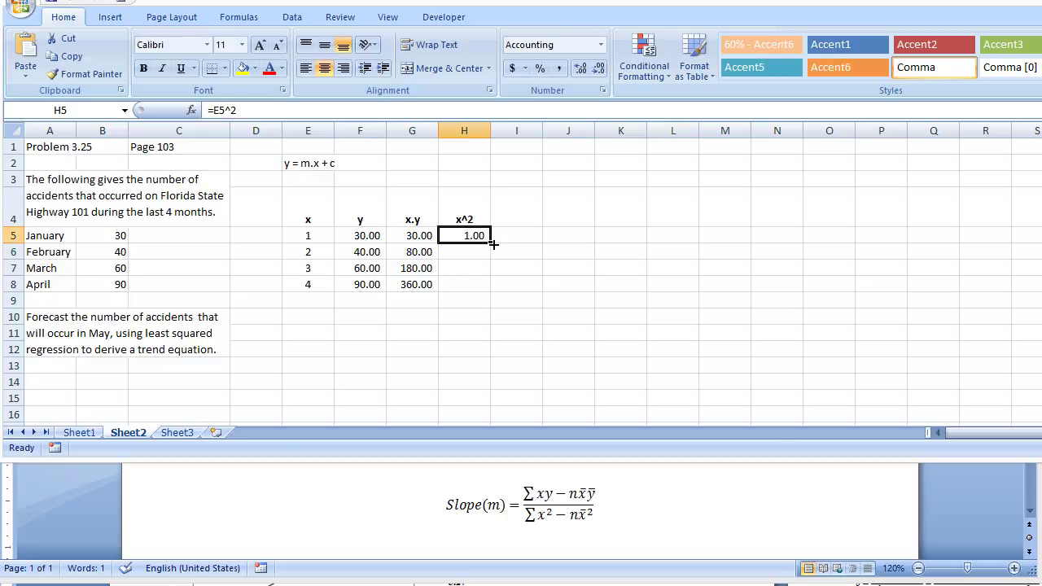
{"action": "left_click_drag", "start_coordinate": [491, 243], "coordinate": [487, 296]}
{"action": "left_click", "coordinate": [568, 283]}
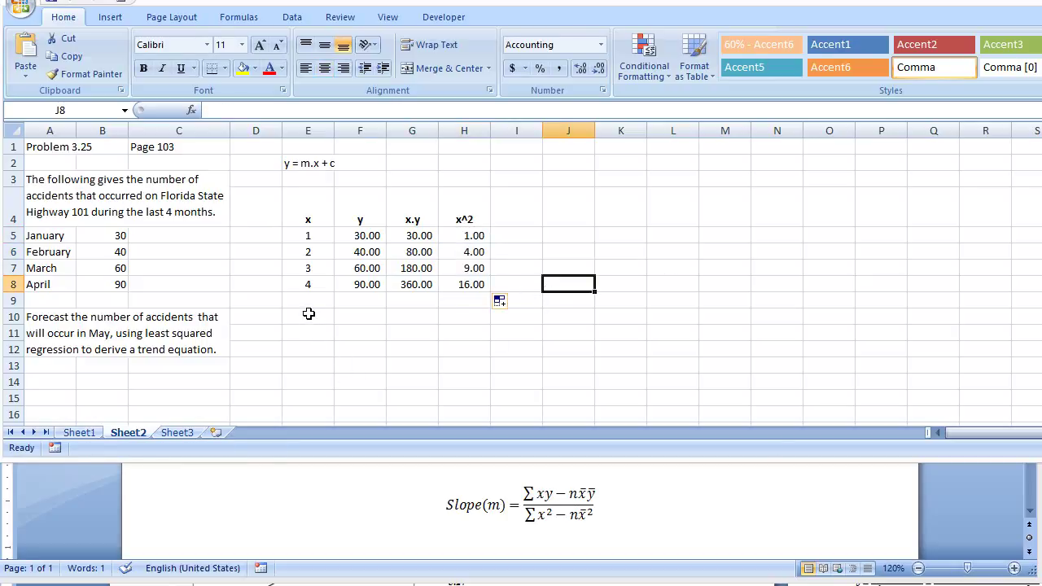
{"action": "left_click", "coordinate": [309, 316]}
- Total E5:E8 with =SUM in E10 and fill the totals across to H10
{"action": "type", "text": "=sum("}
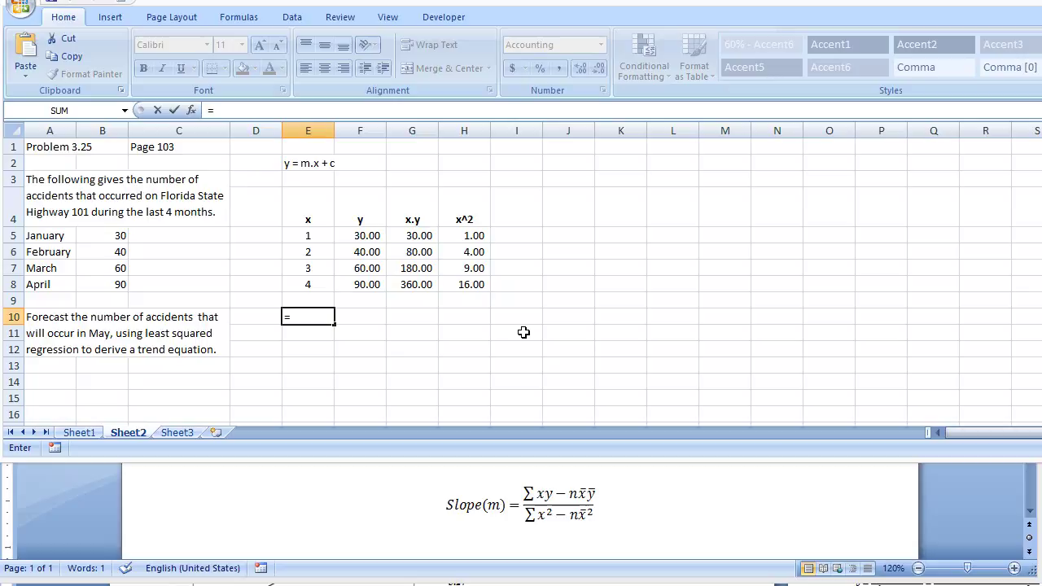
{"action": "key", "text": "Up"}
{"action": "key", "text": "Up"}
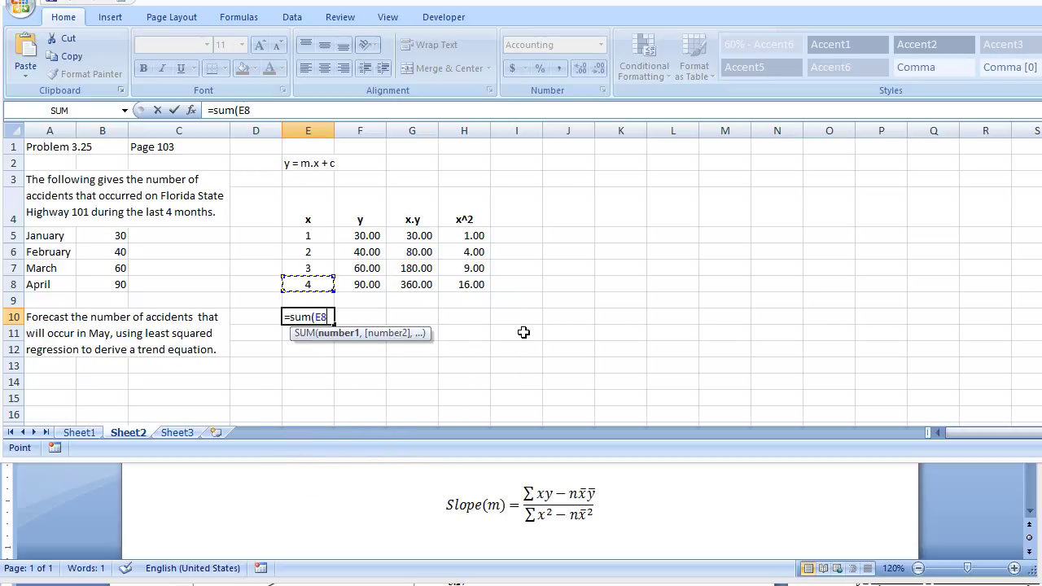
{"action": "key", "text": "shift+Up"}
{"action": "key", "text": "shift+Up"}
{"action": "key", "text": "shift+Up"}
{"action": "key", "text": "Return"}
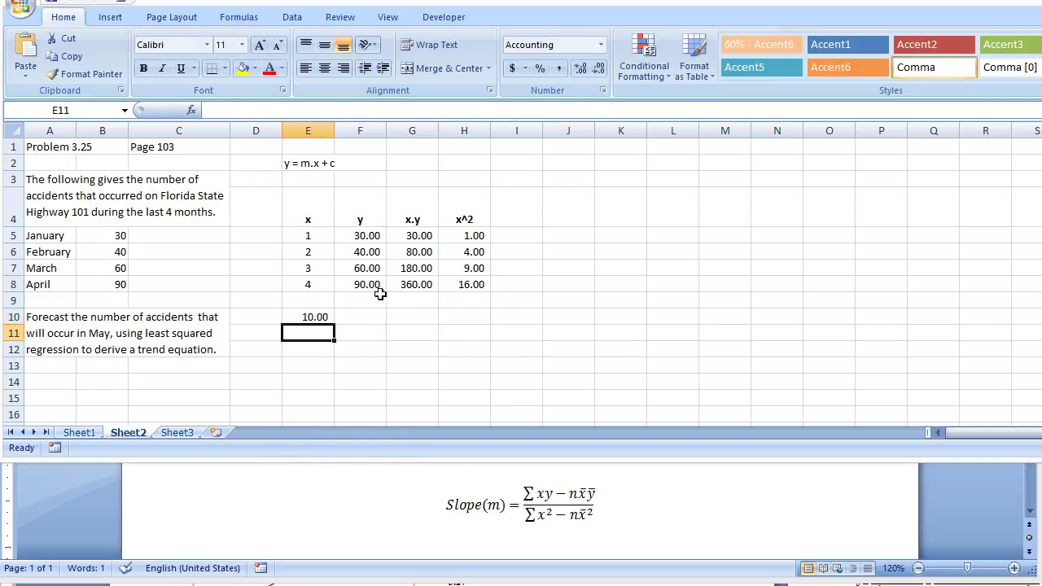
{"action": "left_click", "coordinate": [318, 317]}
{"action": "left_click_drag", "start_coordinate": [333, 324], "coordinate": [481, 325]}
{"action": "left_click", "coordinate": [565, 293]}
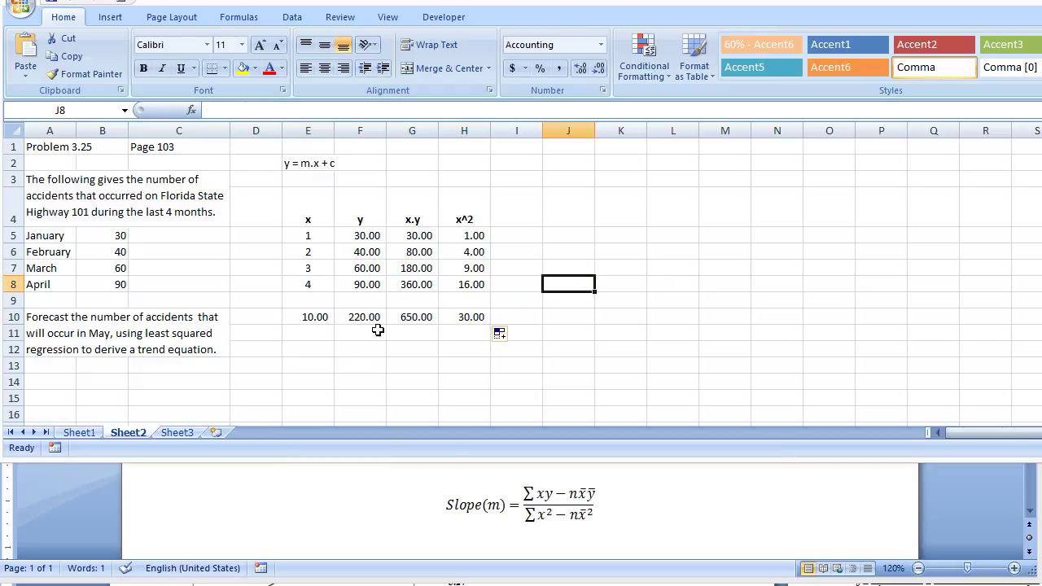
{"action": "left_click", "coordinate": [316, 331]}
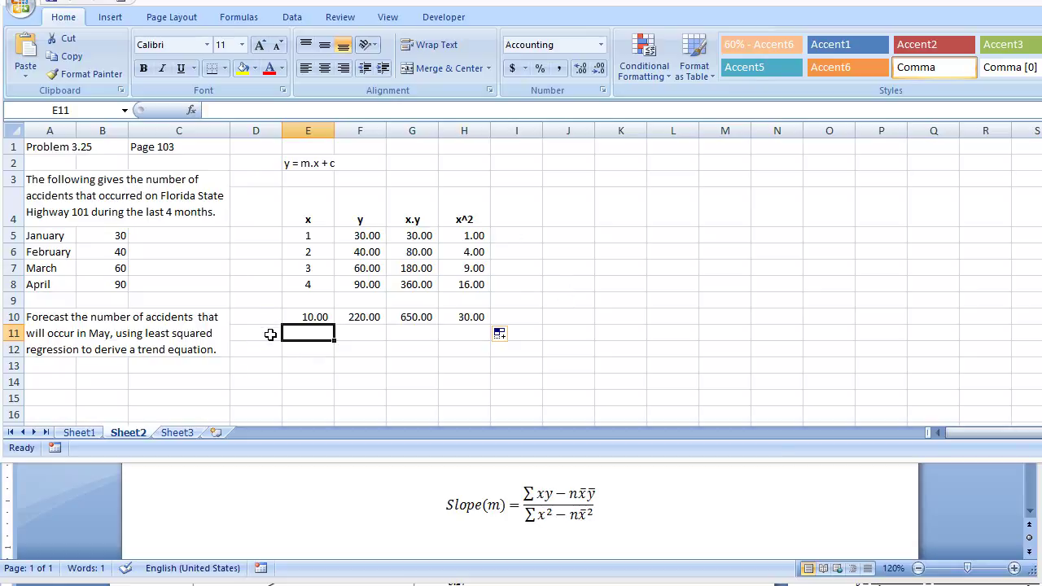
- Label row 11 'Mean' in D11, right-aligned
{"action": "left_click", "coordinate": [275, 334]}
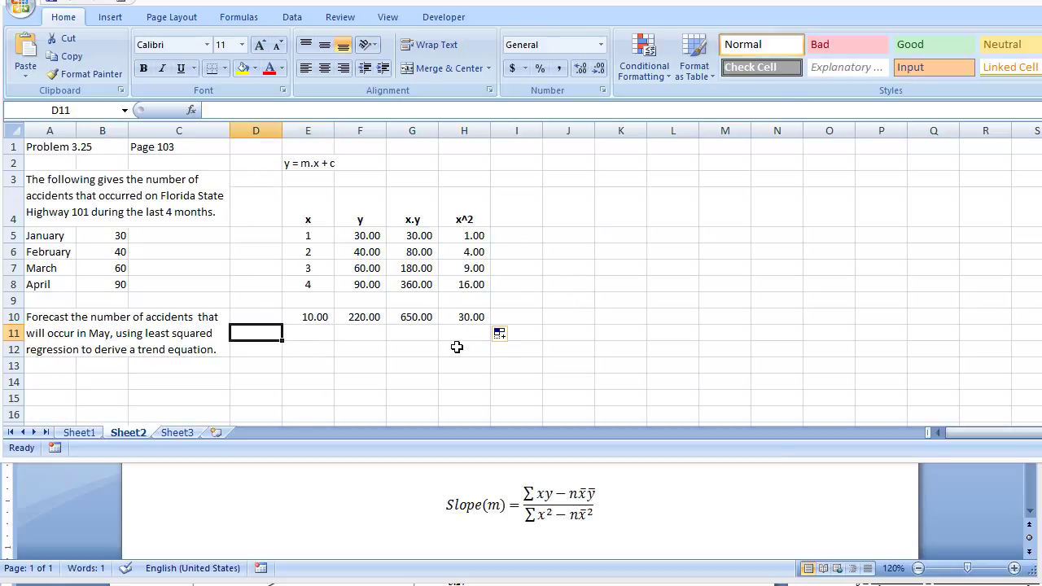
{"action": "type", "text": "Me"}
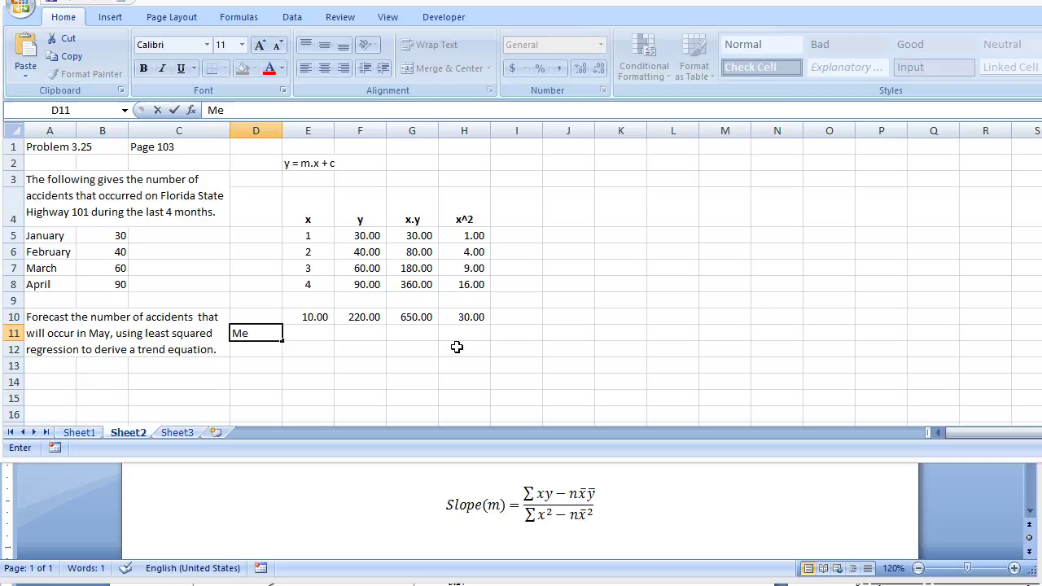
{"action": "type", "text": "asur"}
{"action": "key", "text": "BackSpace"}
{"action": "key", "text": "BackSpace"}
{"action": "key", "text": "BackSpace"}
{"action": "type", "text": "n"}
{"action": "key", "text": "ctrl+Return"}
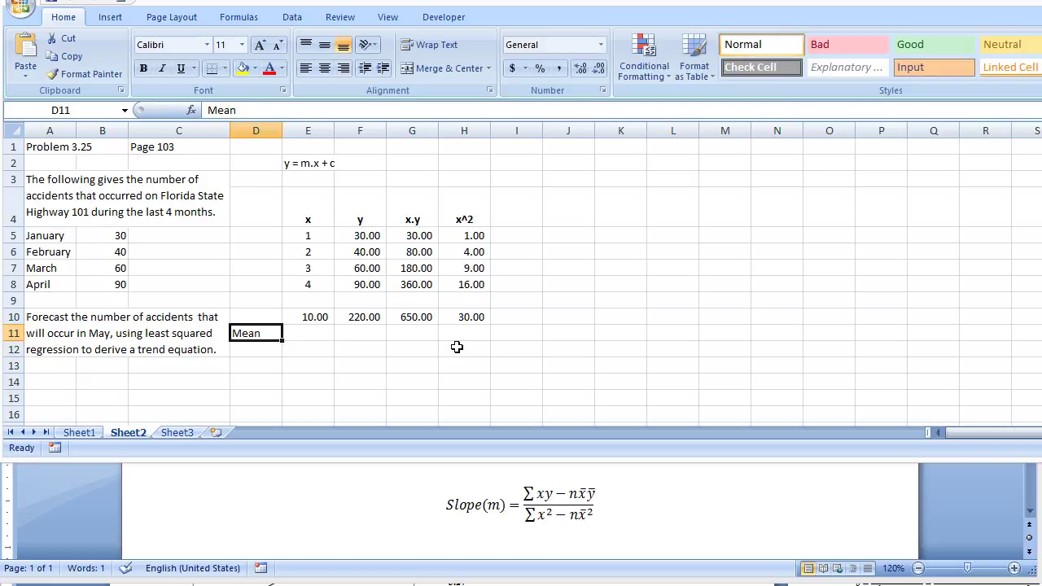
{"action": "left_click", "coordinate": [343, 69]}
{"action": "left_click", "coordinate": [458, 371]}
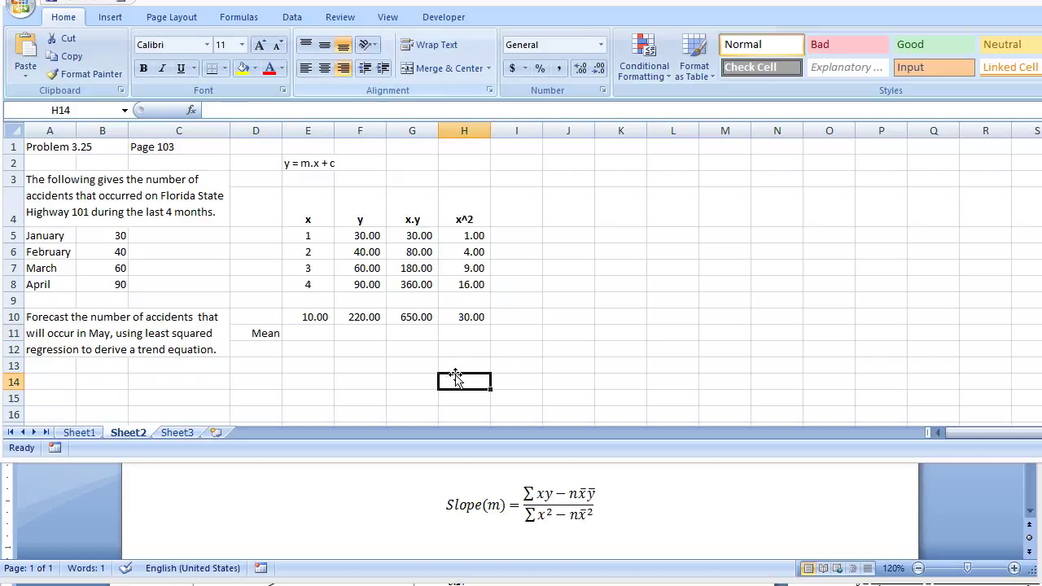
- Enter =E10/4 in E11 and fill the means across to H11
{"action": "left_click", "coordinate": [317, 335]}
{"action": "type", "text": "=E10/"}
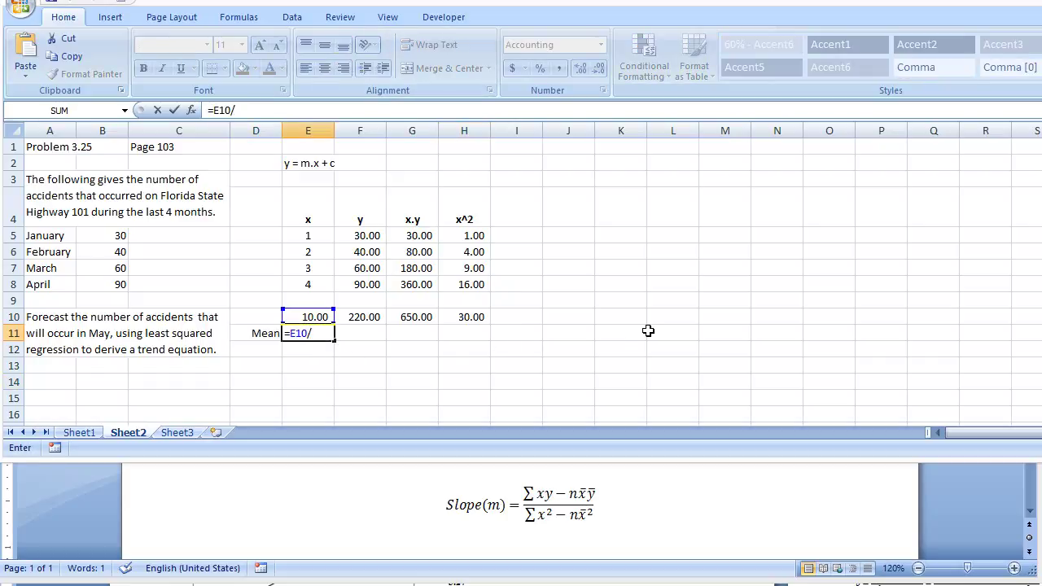
{"action": "type", "text": "4"}
{"action": "key", "text": "Return"}
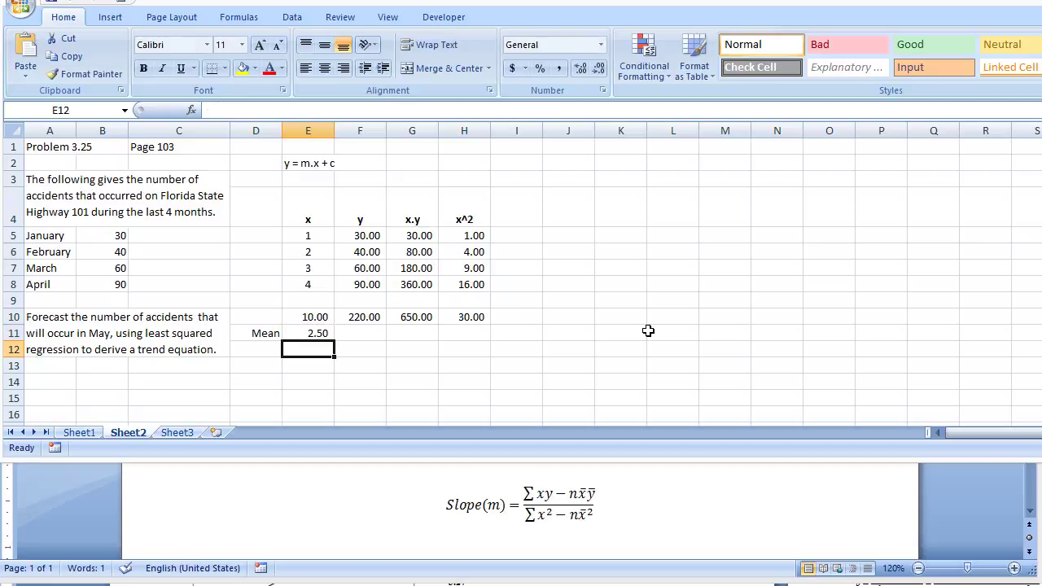
{"action": "left_click", "coordinate": [323, 333]}
{"action": "left_click_drag", "start_coordinate": [334, 341], "coordinate": [480, 338]}
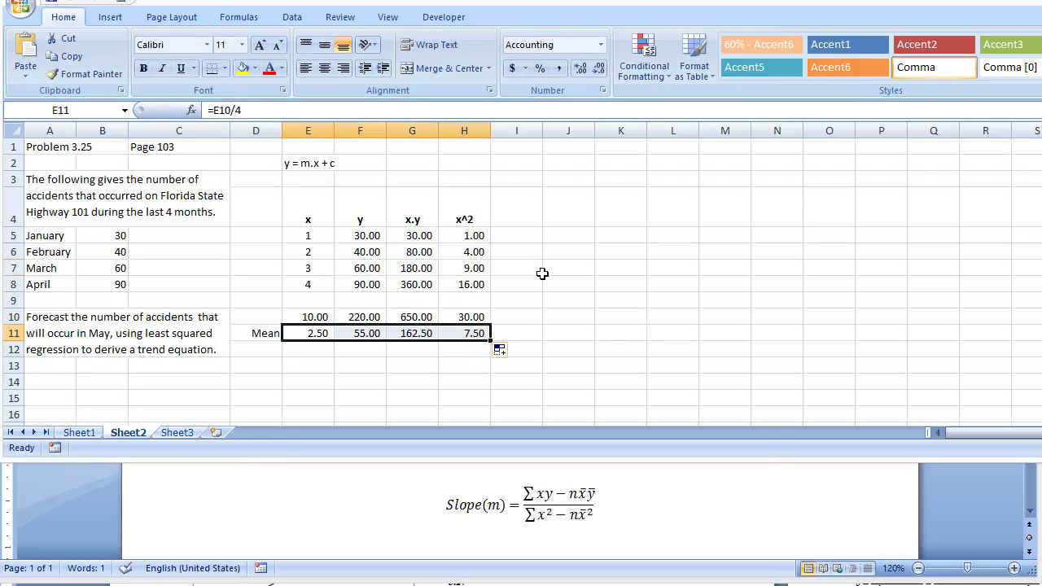
{"action": "left_click", "coordinate": [540, 274]}
{"action": "left_click", "coordinate": [676, 293]}
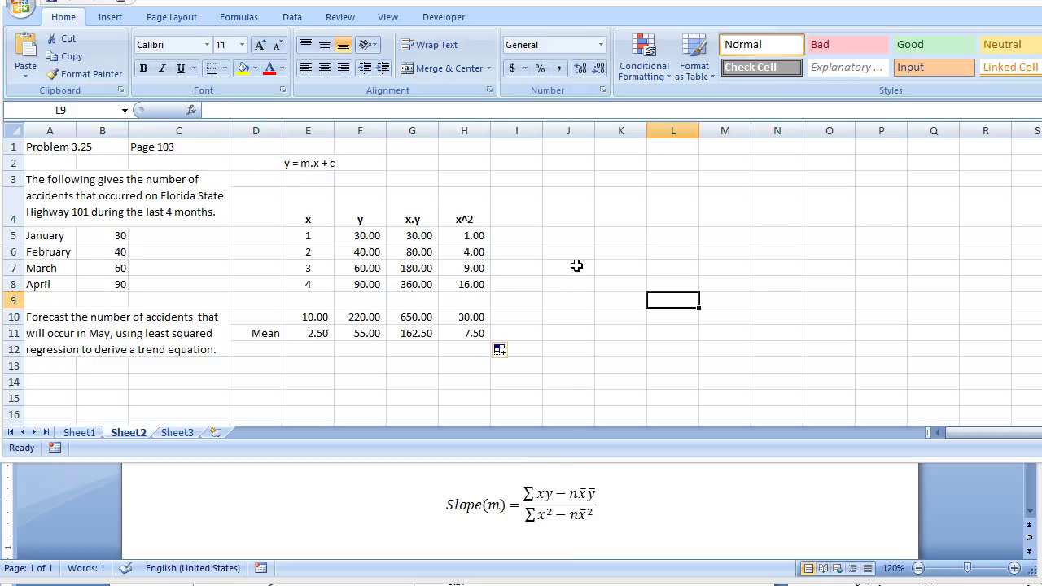
- Begin the slope formula in J5 with the numerator (G10-(4*E11*F11))
{"action": "left_click", "coordinate": [564, 235]}
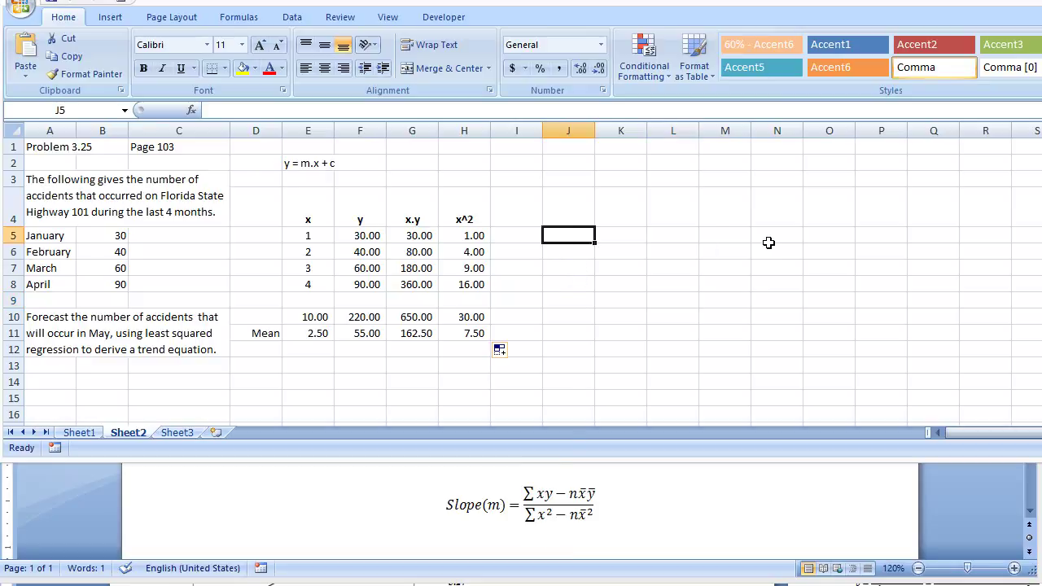
{"action": "type", "text": "="}
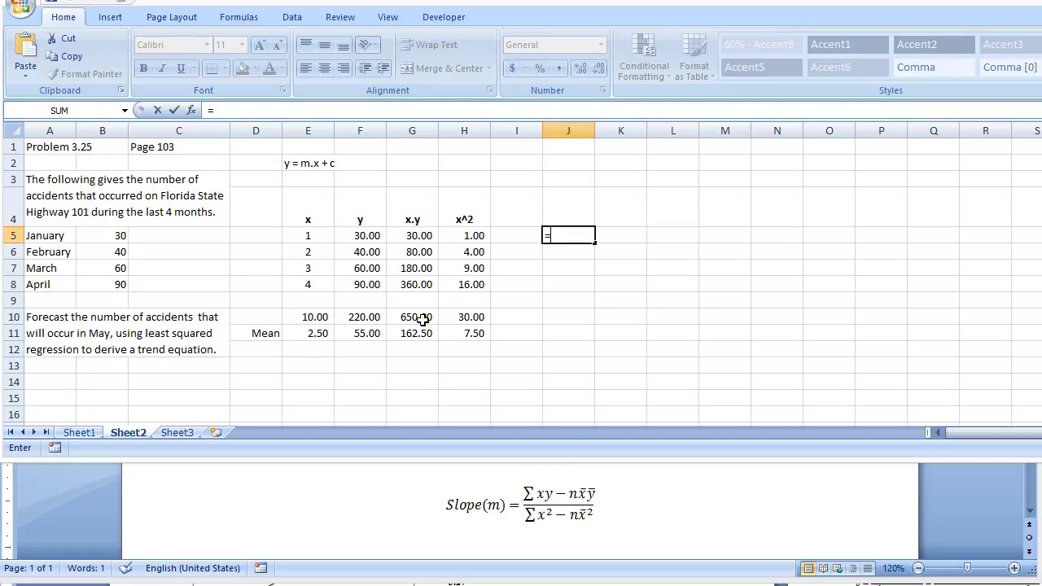
{"action": "type", "text": "("}
{"action": "left_click", "coordinate": [423, 320]}
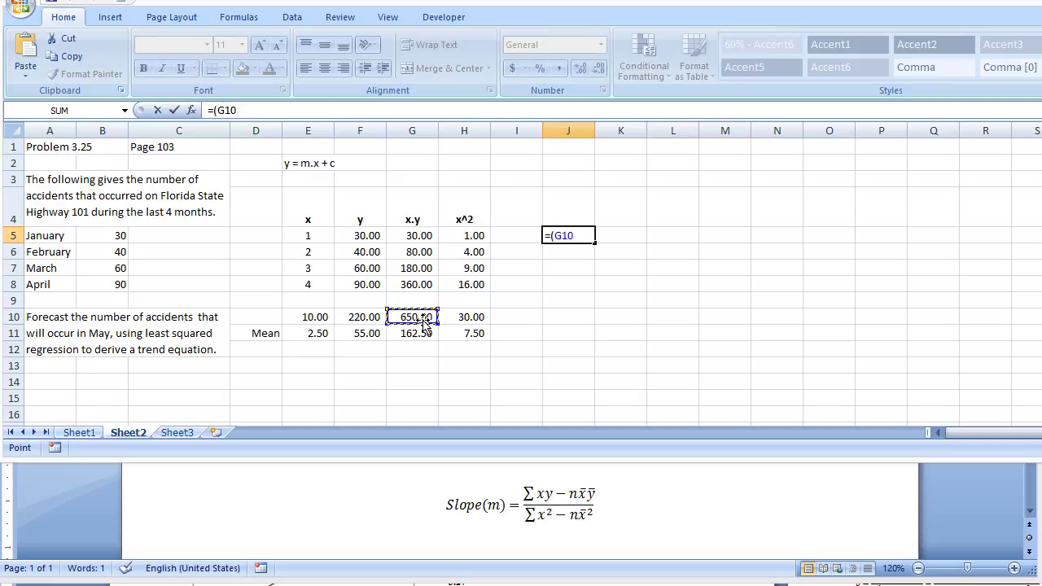
{"action": "type", "text": "-(4*"}
{"action": "left_click", "coordinate": [308, 333]}
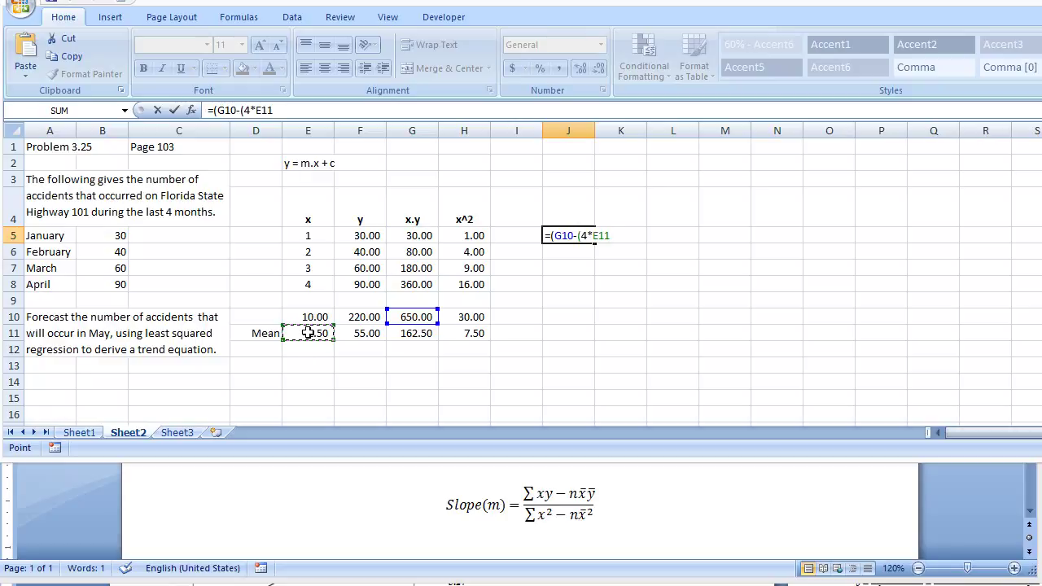
{"action": "type", "text": "*"}
{"action": "left_click", "coordinate": [358, 333]}
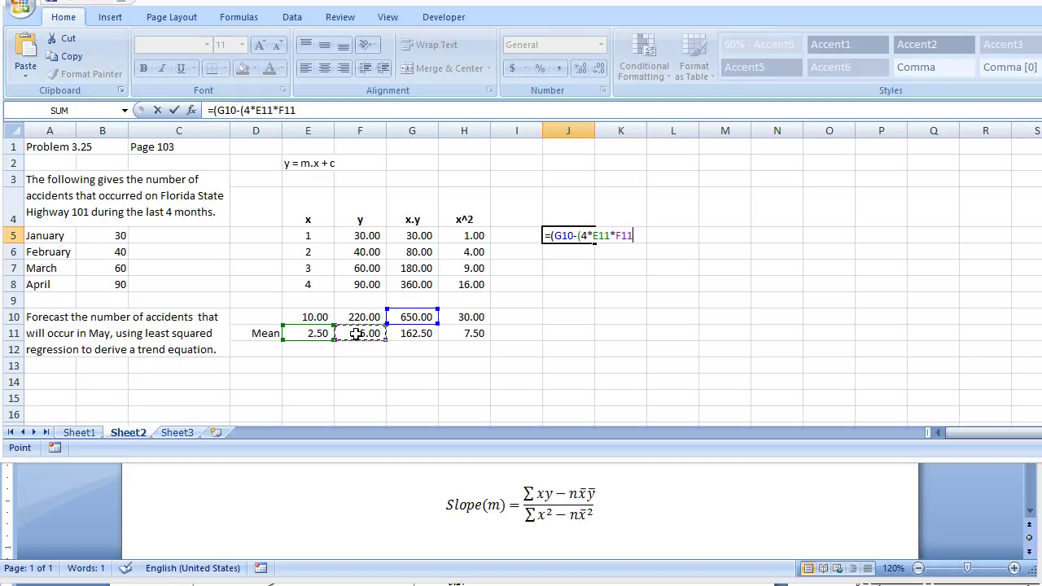
- Complete the slope formula with the denominator (H11-(4*(E11)^2))
{"action": "type", "text": "))/("}
{"action": "left_click", "coordinate": [464, 337]}
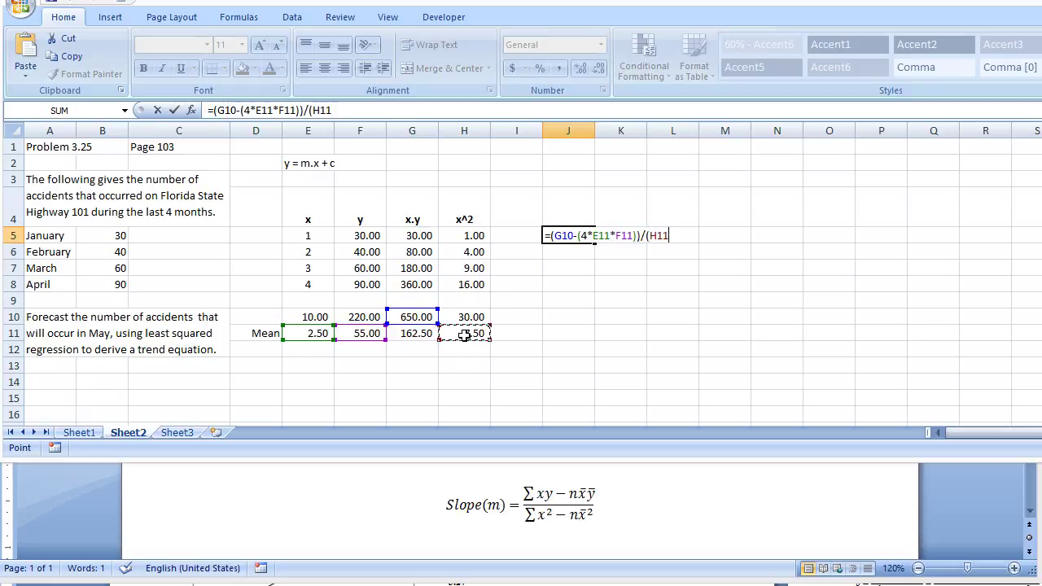
{"action": "type", "text": "-(4*"}
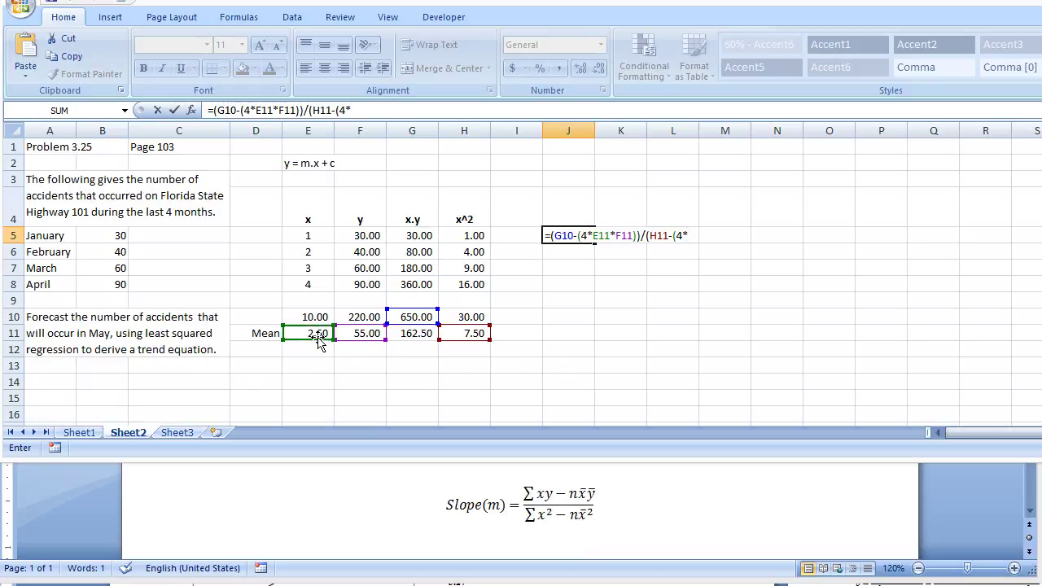
{"action": "type", "text": "("}
{"action": "left_click", "coordinate": [320, 334]}
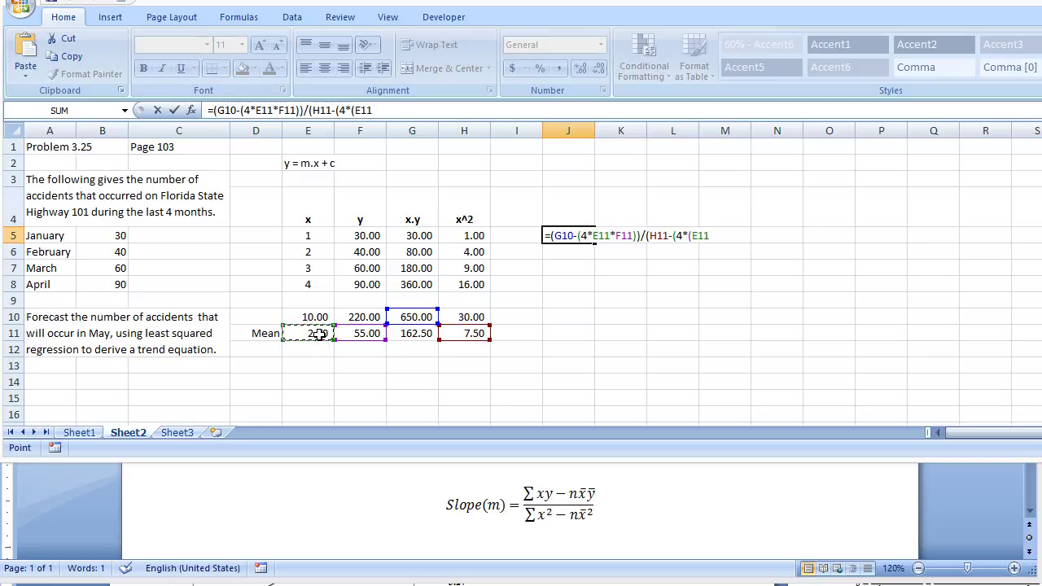
{"action": "type", "text": ")^2))"}
- Correct the slope formula in J5 to use H10 instead of H11, giving 20.00
{"action": "key", "text": "Return"}
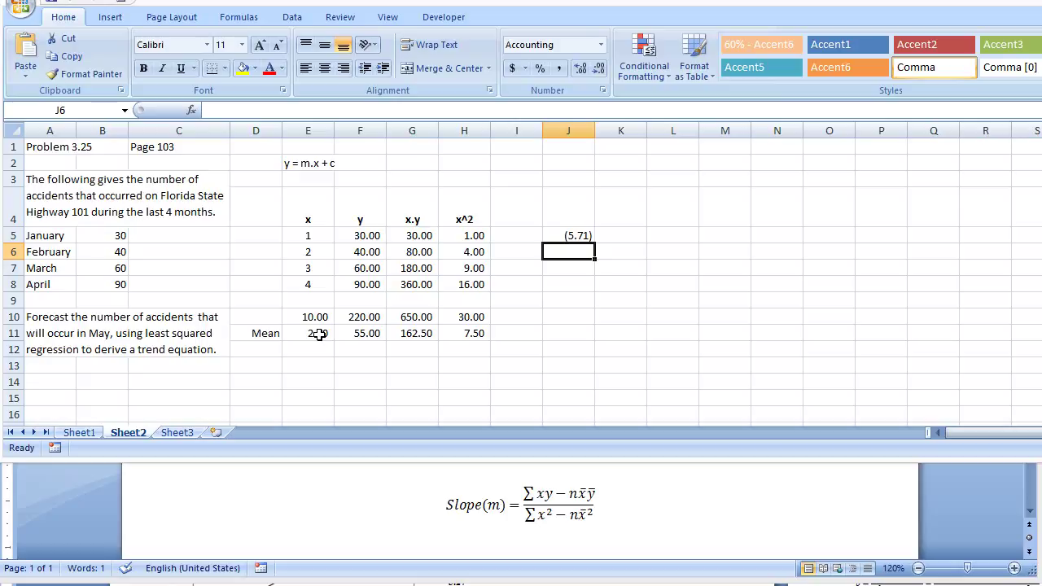
{"action": "key", "text": "Up"}
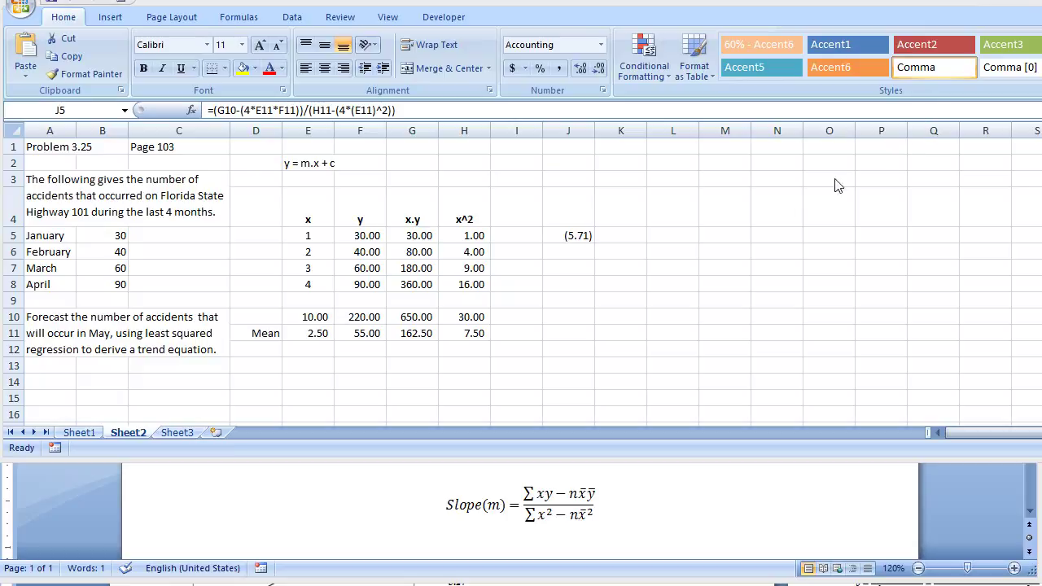
{"action": "left_click", "coordinate": [578, 236]}
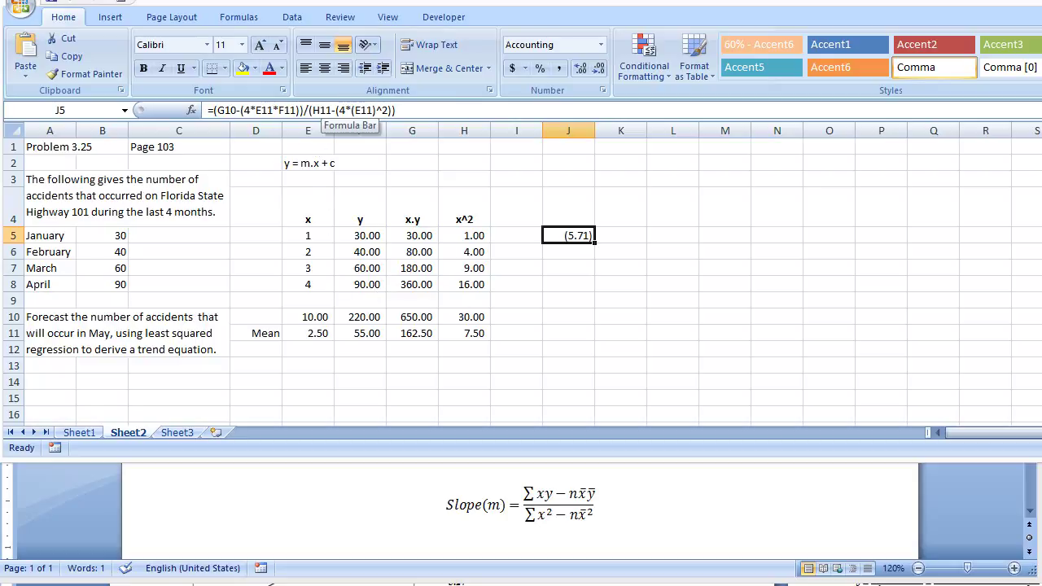
{"action": "left_click", "coordinate": [312, 110]}
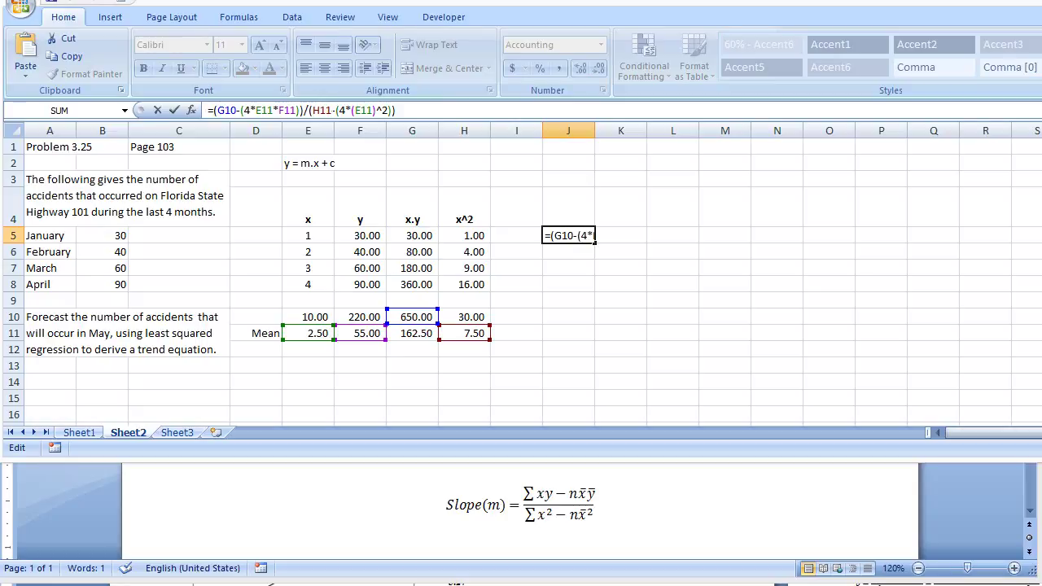
{"action": "key", "text": "Right"}
{"action": "key", "text": "Right"}
{"action": "key", "text": "Right"}
{"action": "key", "text": "BackSpace"}
{"action": "type", "text": "0"}
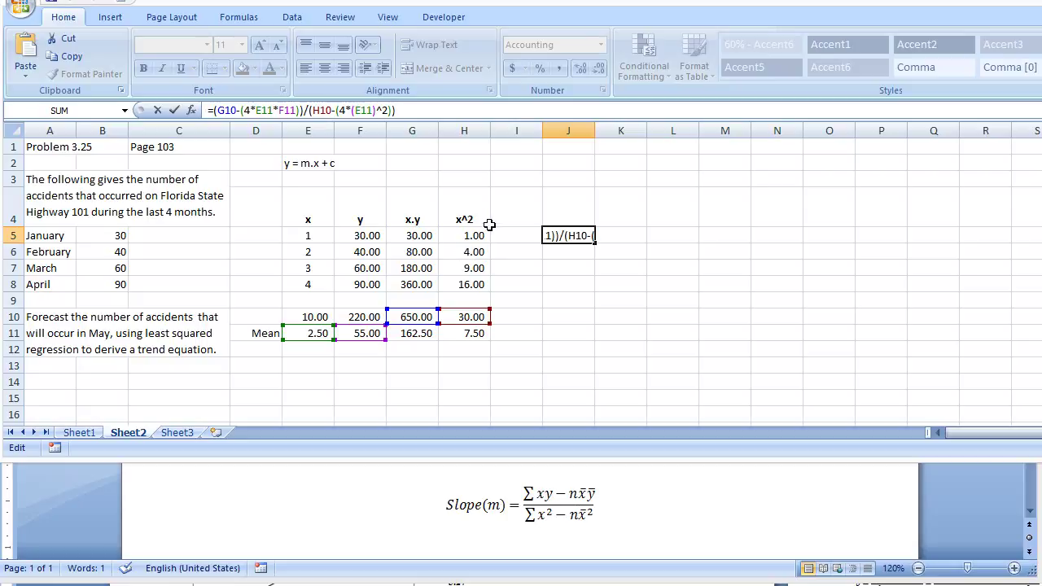
{"action": "key", "text": "Return"}
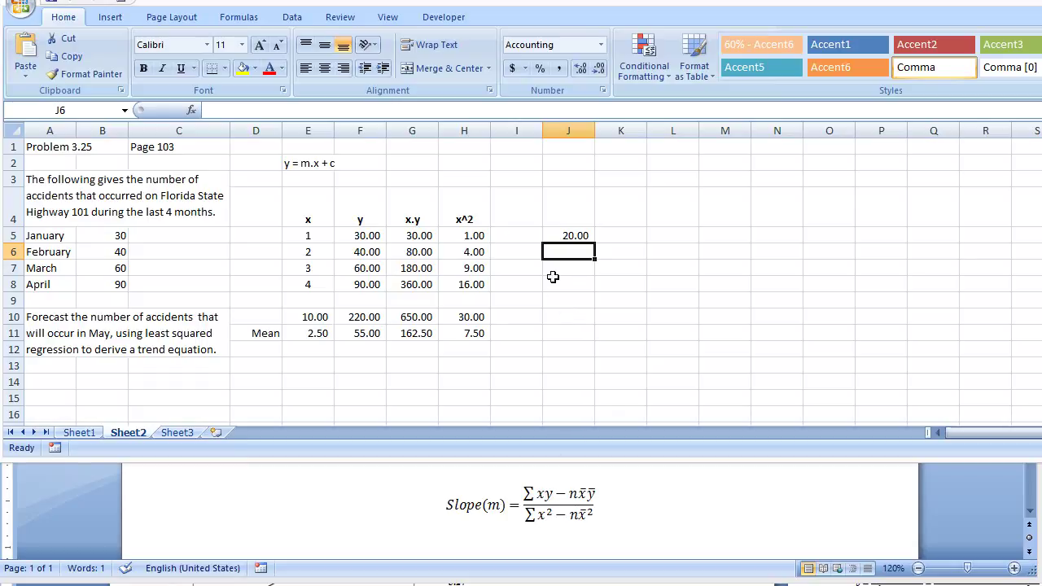
- Label the slope with a right-aligned 'm =' in I5
{"action": "left_click", "coordinate": [531, 234]}
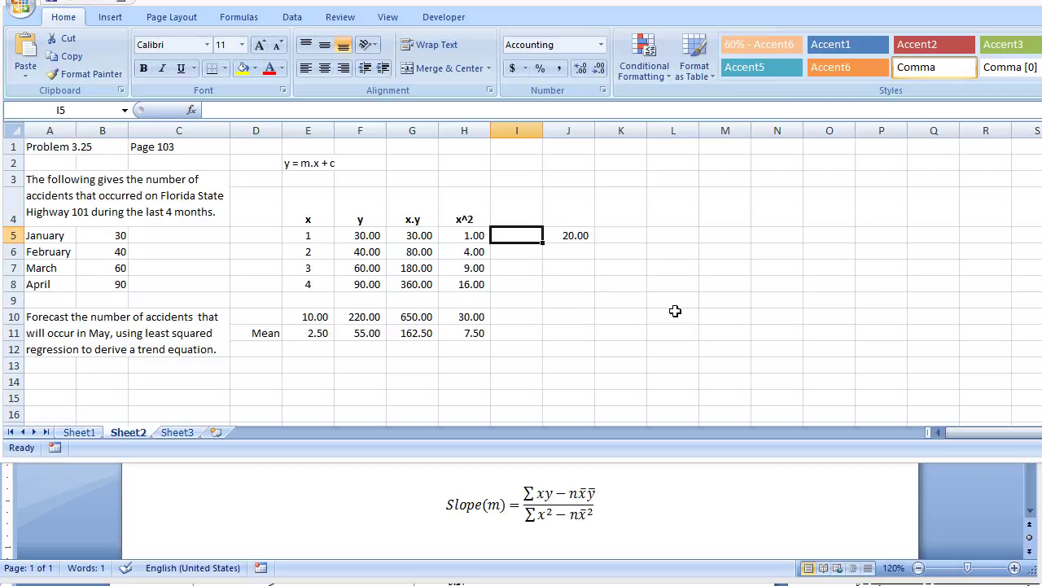
{"action": "type", "text": "m ="}
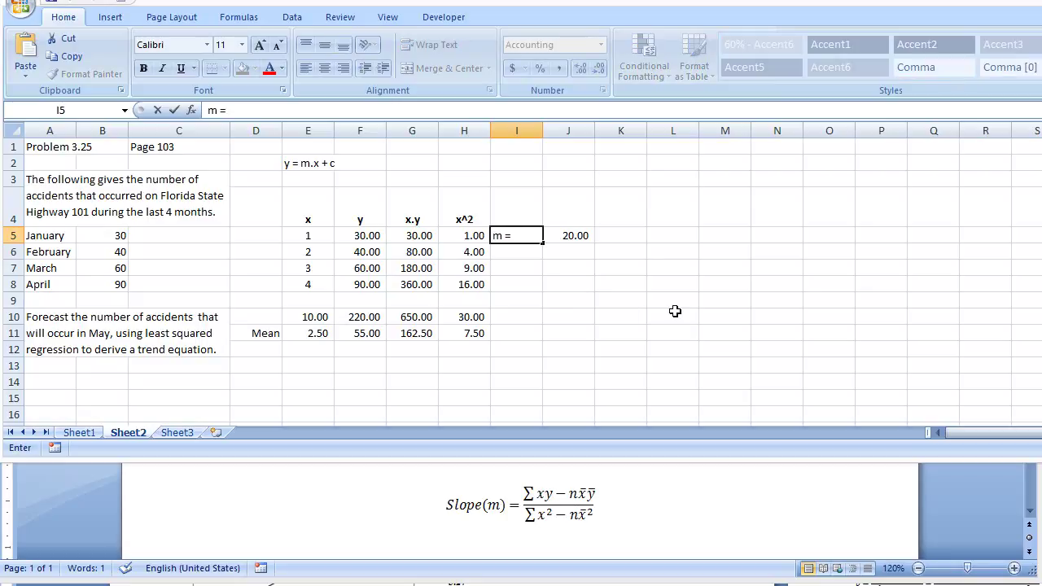
{"action": "left_click", "coordinate": [675, 311]}
{"action": "left_click", "coordinate": [534, 235]}
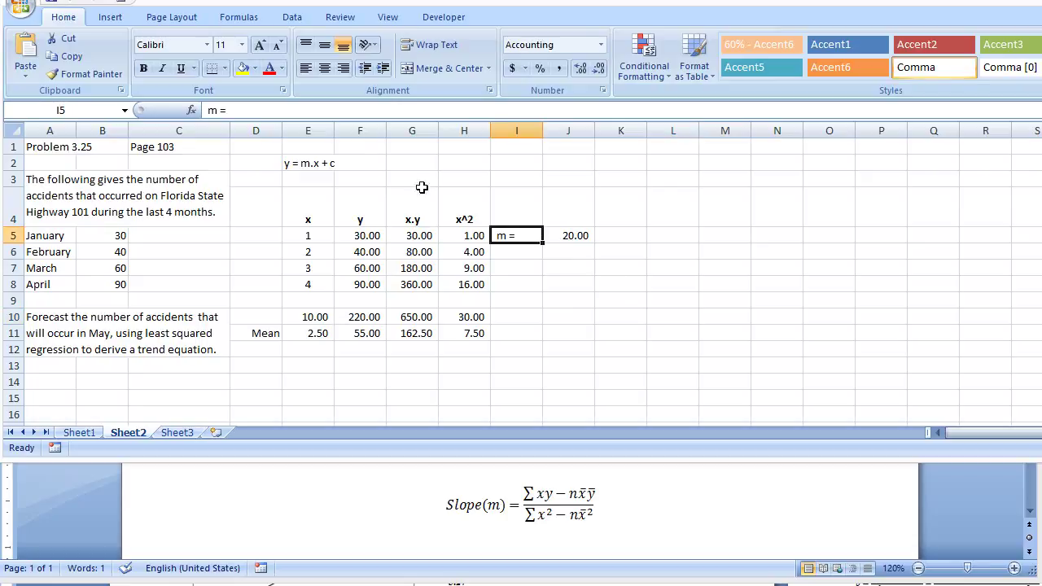
{"action": "left_click", "coordinate": [344, 68]}
{"action": "left_click", "coordinate": [672, 317]}
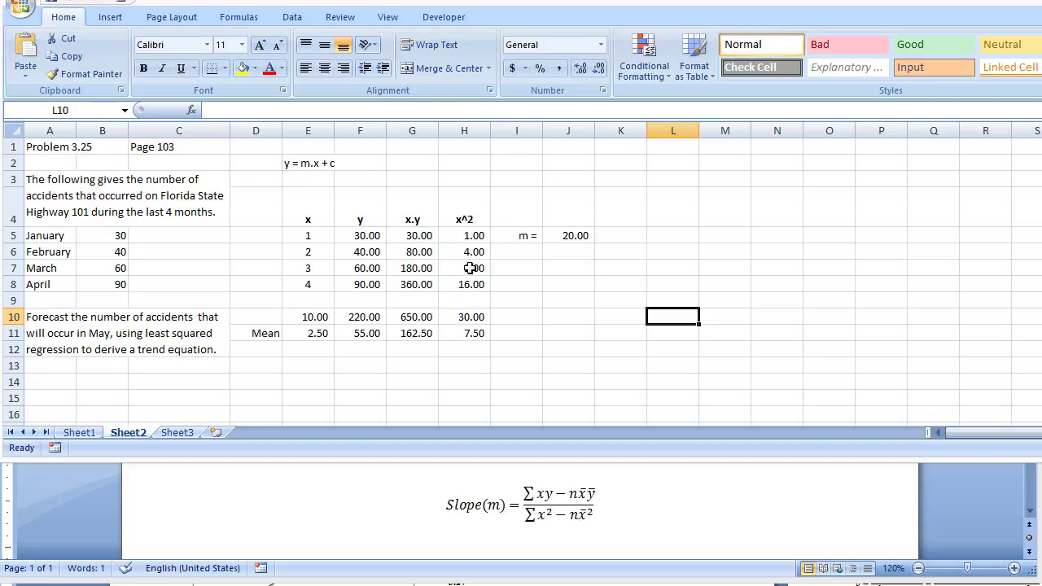
- Enter the intercept working '55 = 20x2.5 + c' in E13
{"action": "left_click", "coordinate": [330, 369]}
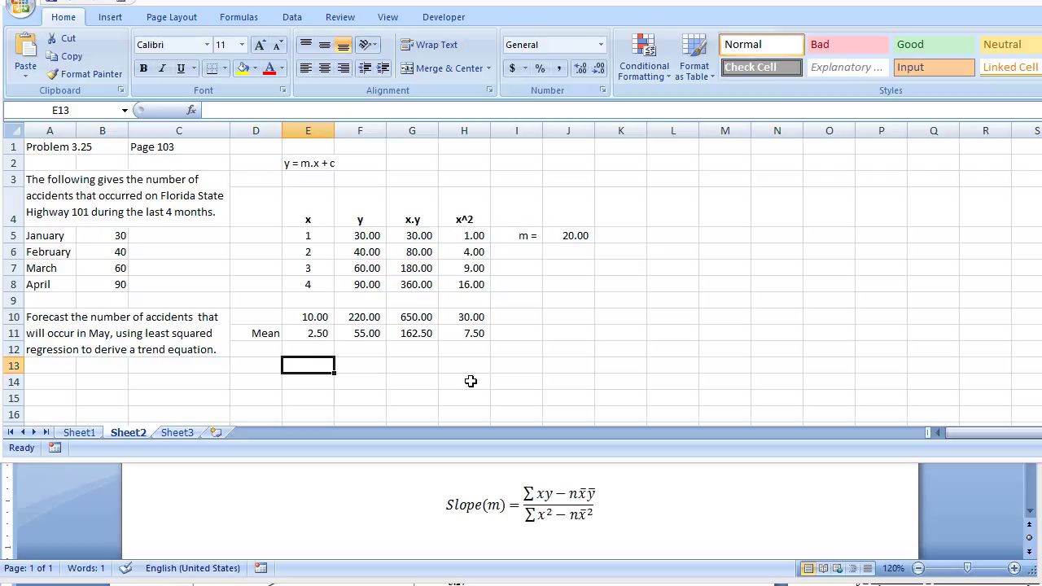
{"action": "type", "text": "55"}
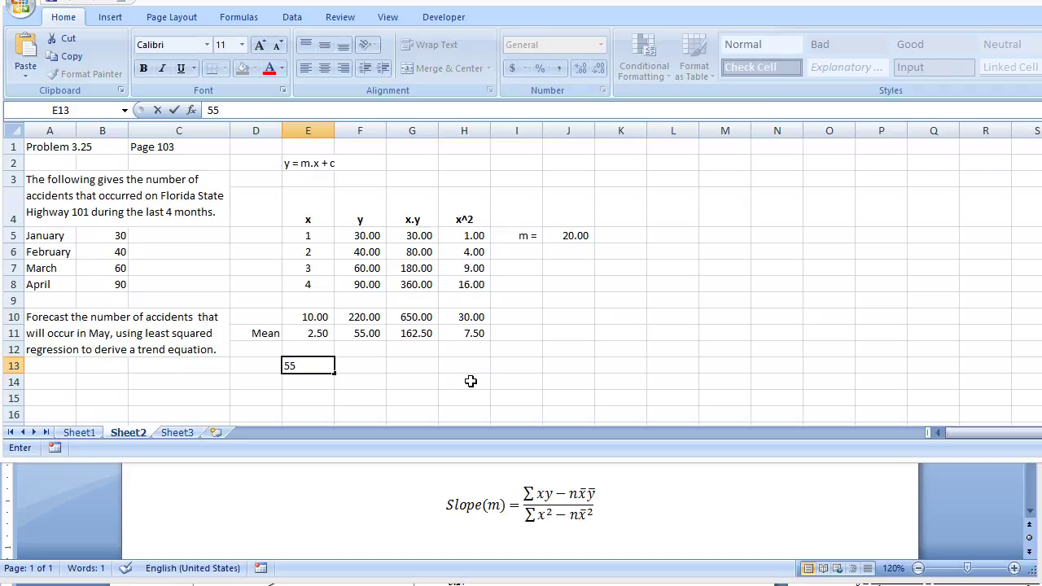
{"action": "type", "text": " = 20"}
{"action": "type", "text": "x2.5 + c"}
{"action": "key", "text": "Return"}
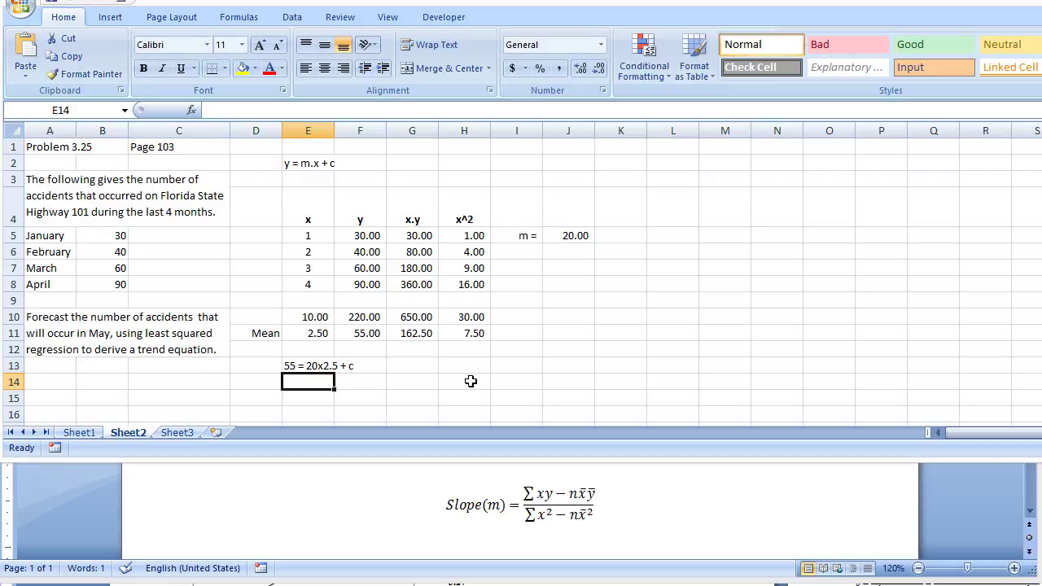
- Enter the result 'c= 5' in E14
{"action": "type", "text": "5"}
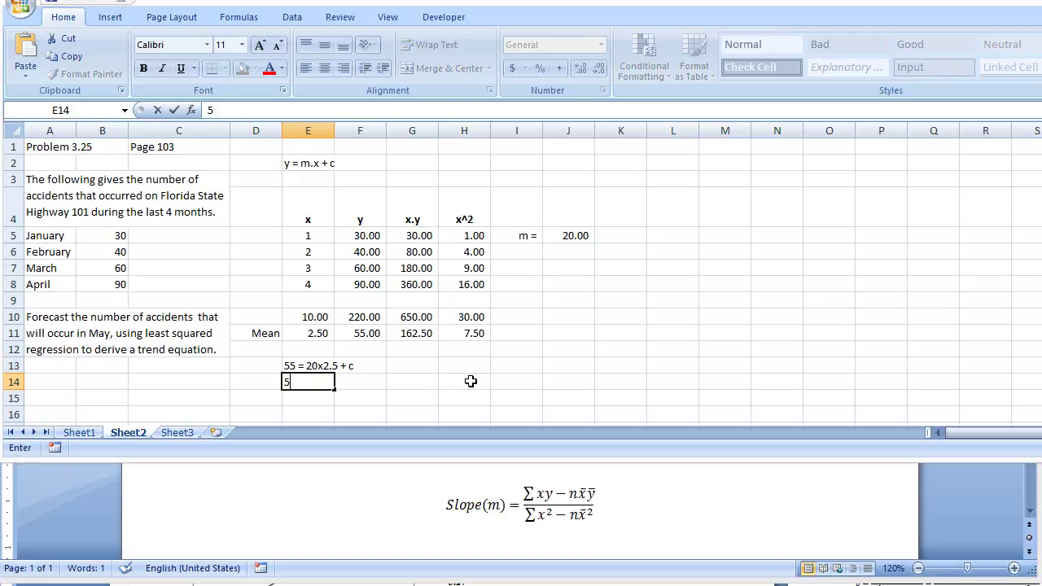
{"action": "key", "text": "Return"}
{"action": "key", "text": "Up"}
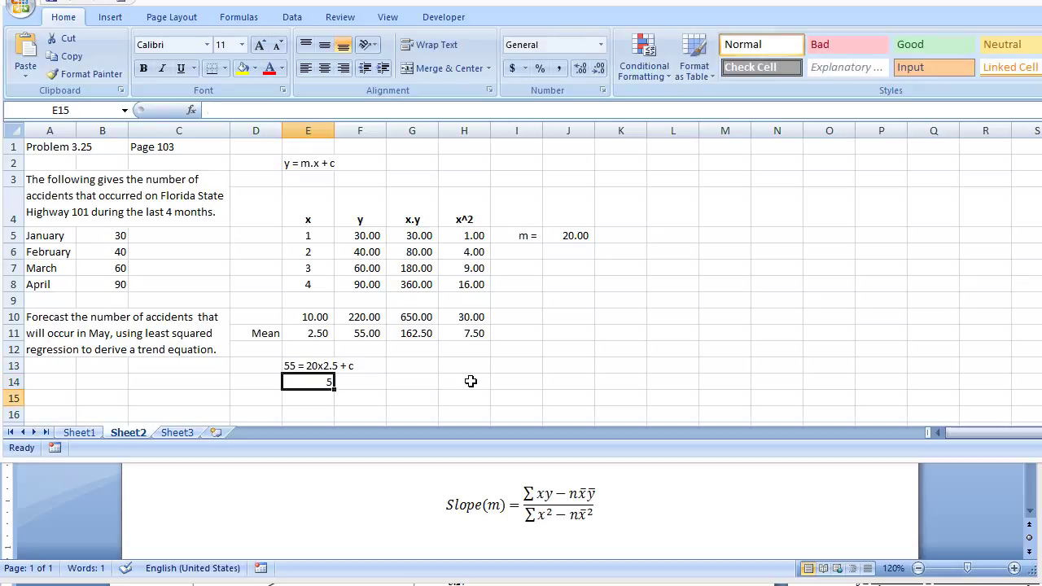
{"action": "type", "text": "c"}
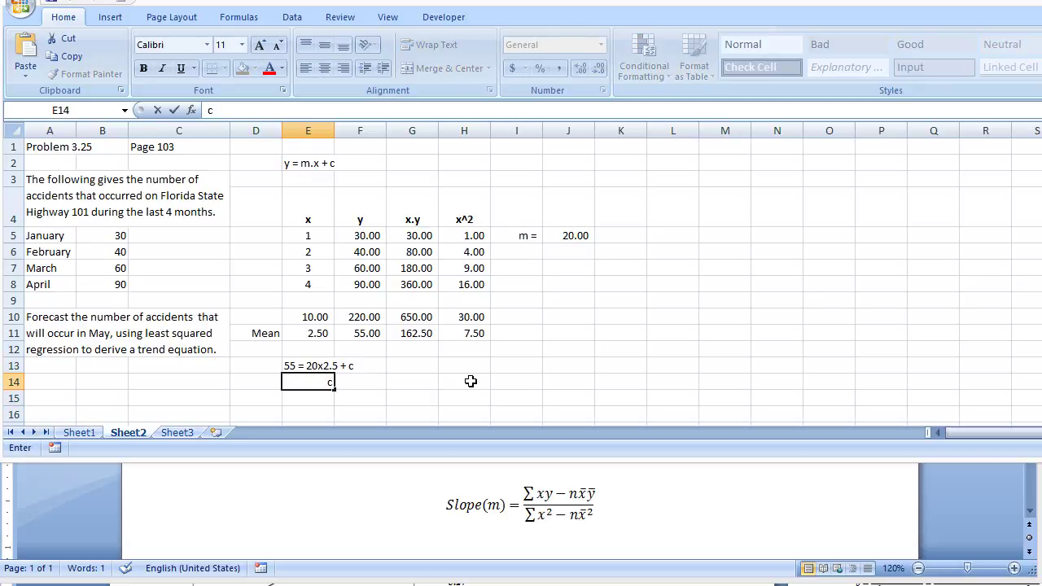
{"action": "type", "text": "= 5"}
{"action": "key", "text": "Return"}
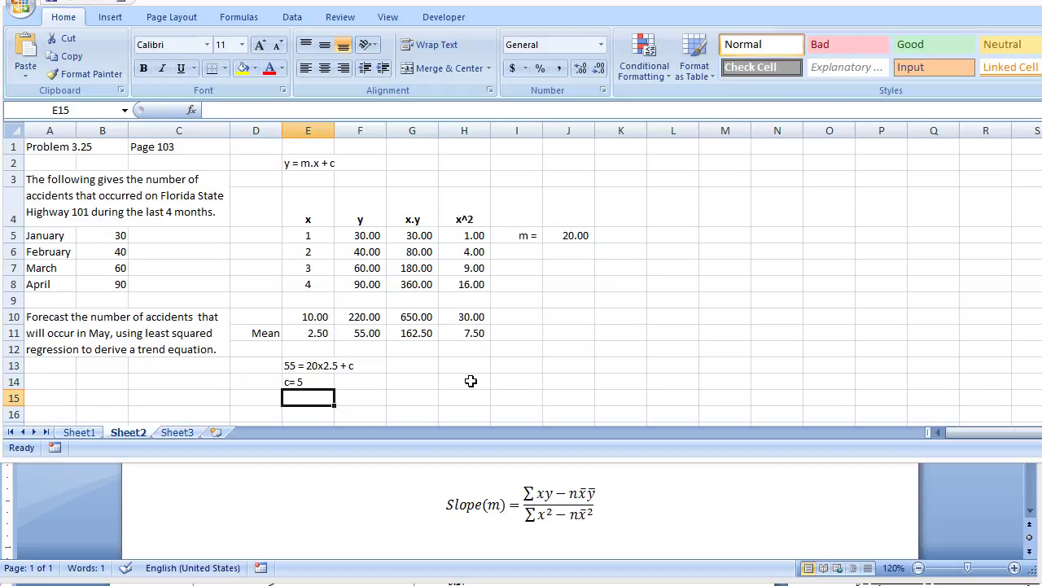
- Enter the trend equation 'y = 20x+ 5' in I13
{"action": "key", "text": "Right"}
{"action": "key", "text": "Up"}
{"action": "key", "text": "Right"}
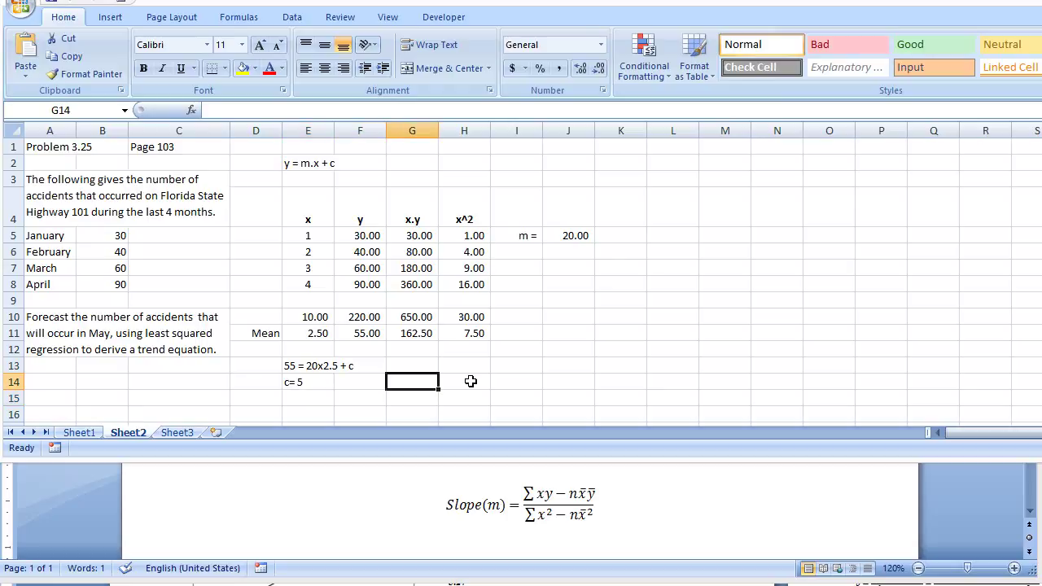
{"action": "key", "text": "Right"}
{"action": "key", "text": "Up"}
{"action": "key", "text": "Right"}
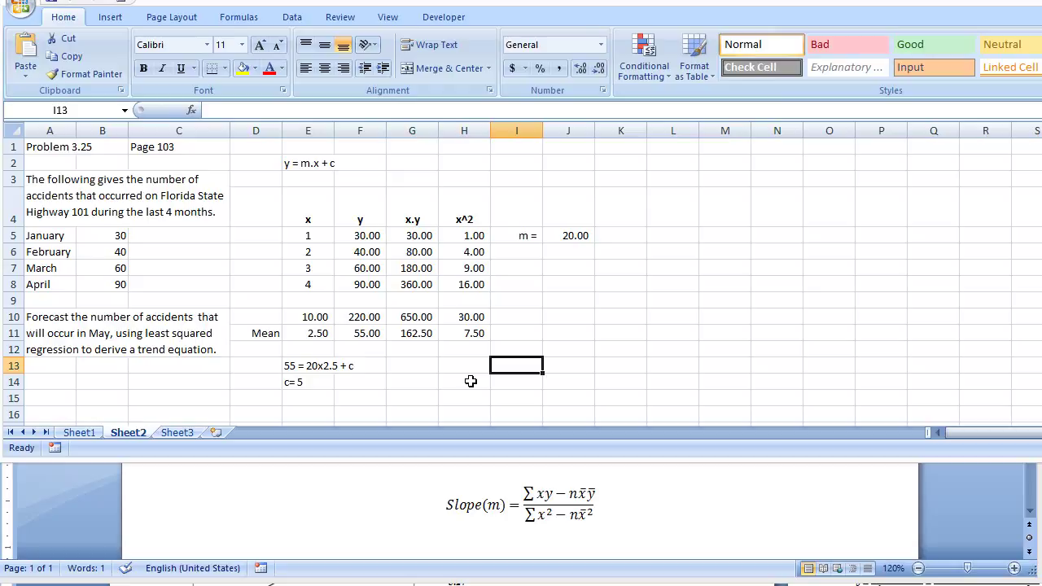
{"action": "type", "text": "y"}
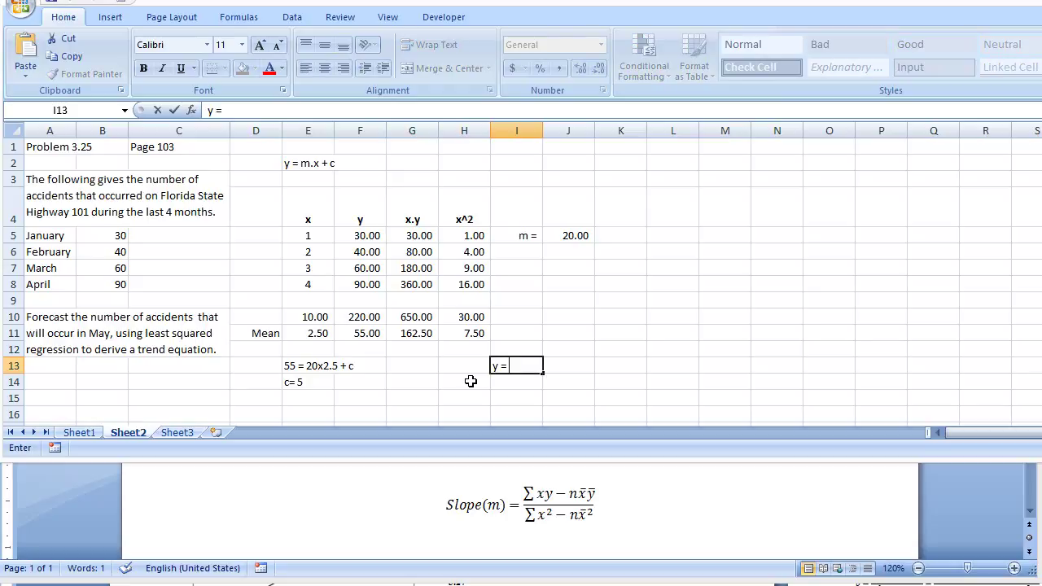
{"action": "type", "text": " = 20x+ 5"}
{"action": "key", "text": "Return"}
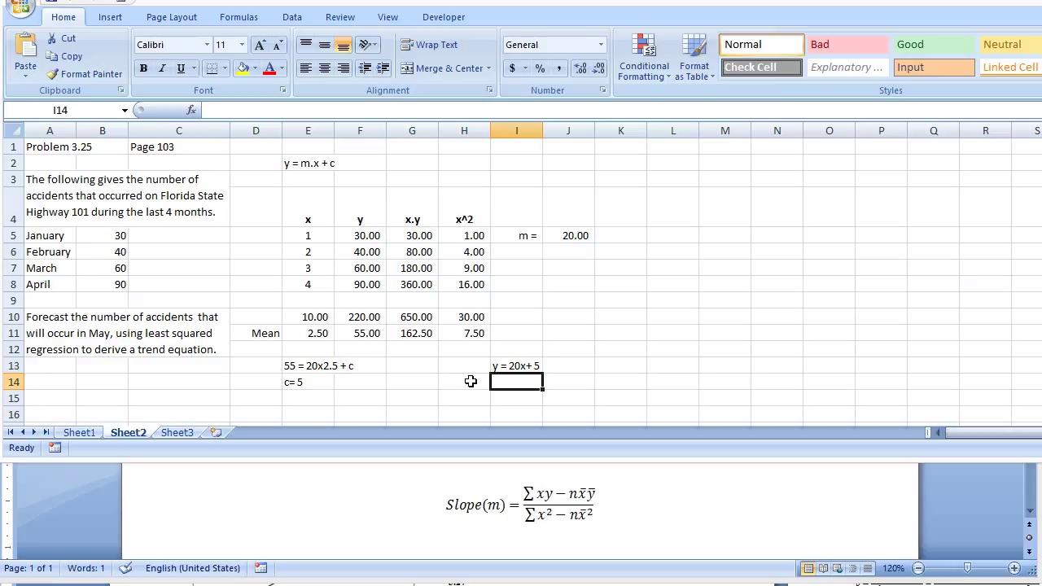
- Add the May substitution 'y = 20x5 + 5' and the forecast 'y = 105' below it
{"action": "type", "text": "y"}
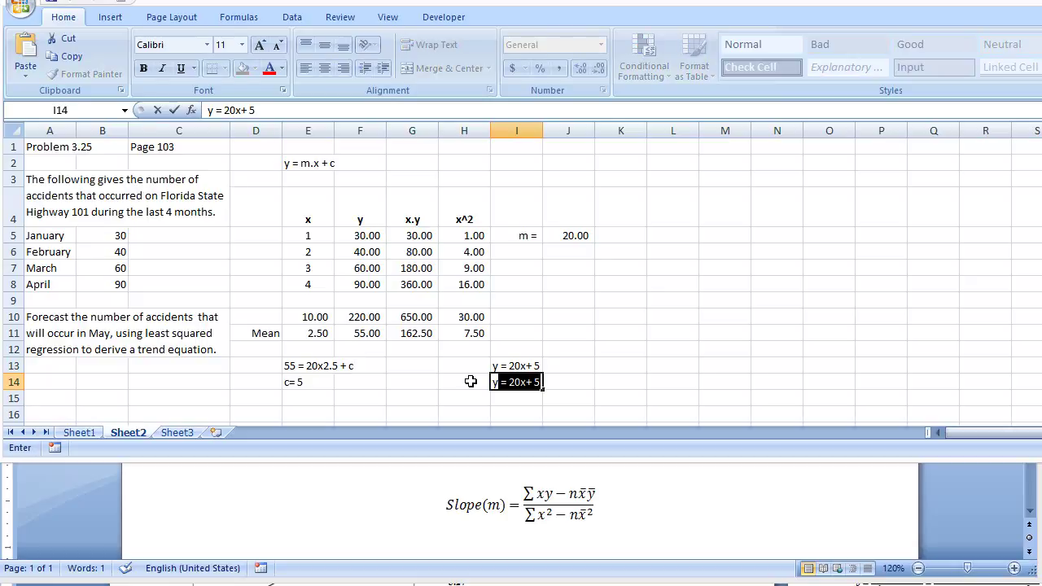
{"action": "type", "text": " = 20x5"}
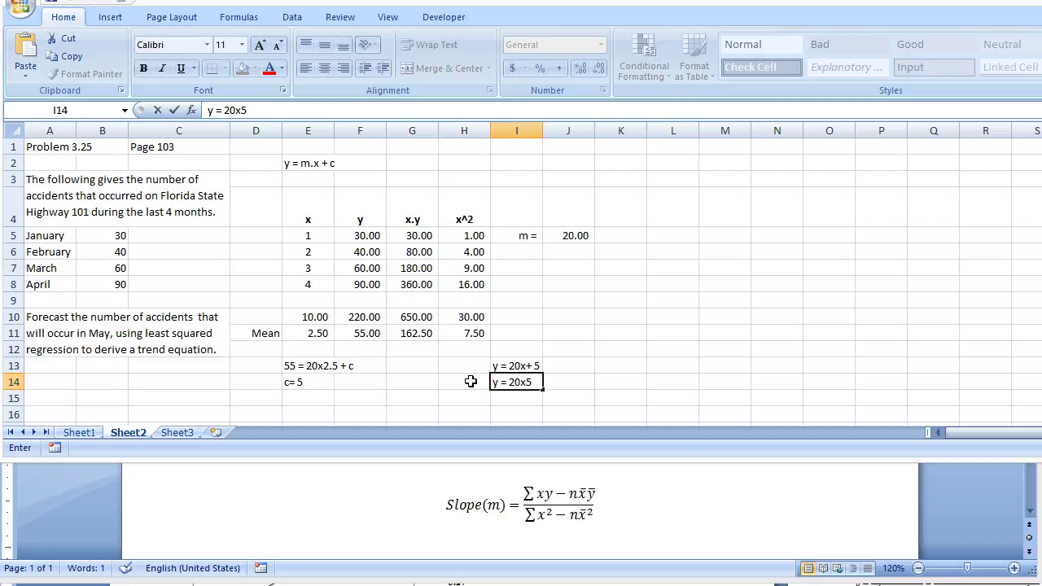
{"action": "type", "text": " + 5"}
{"action": "key", "text": "Return"}
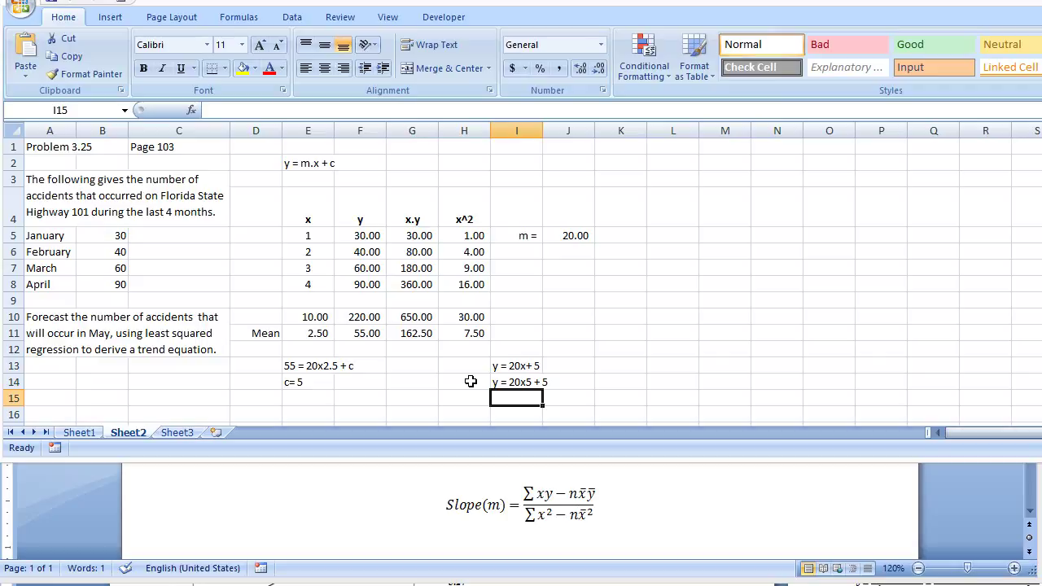
{"action": "type", "text": "y"}
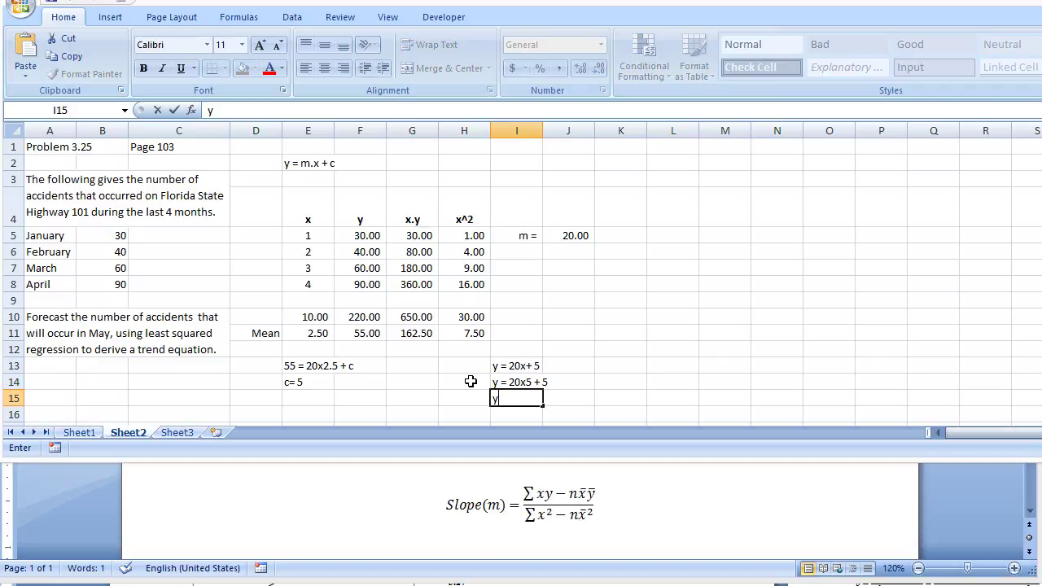
{"action": "type", "text": " = 105"}
{"action": "key", "text": "Return"}
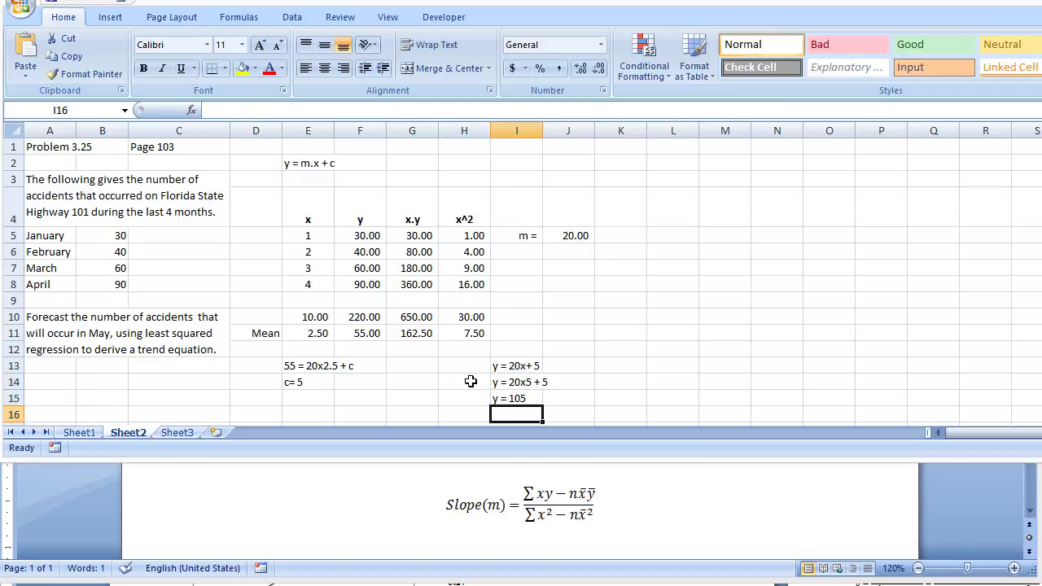